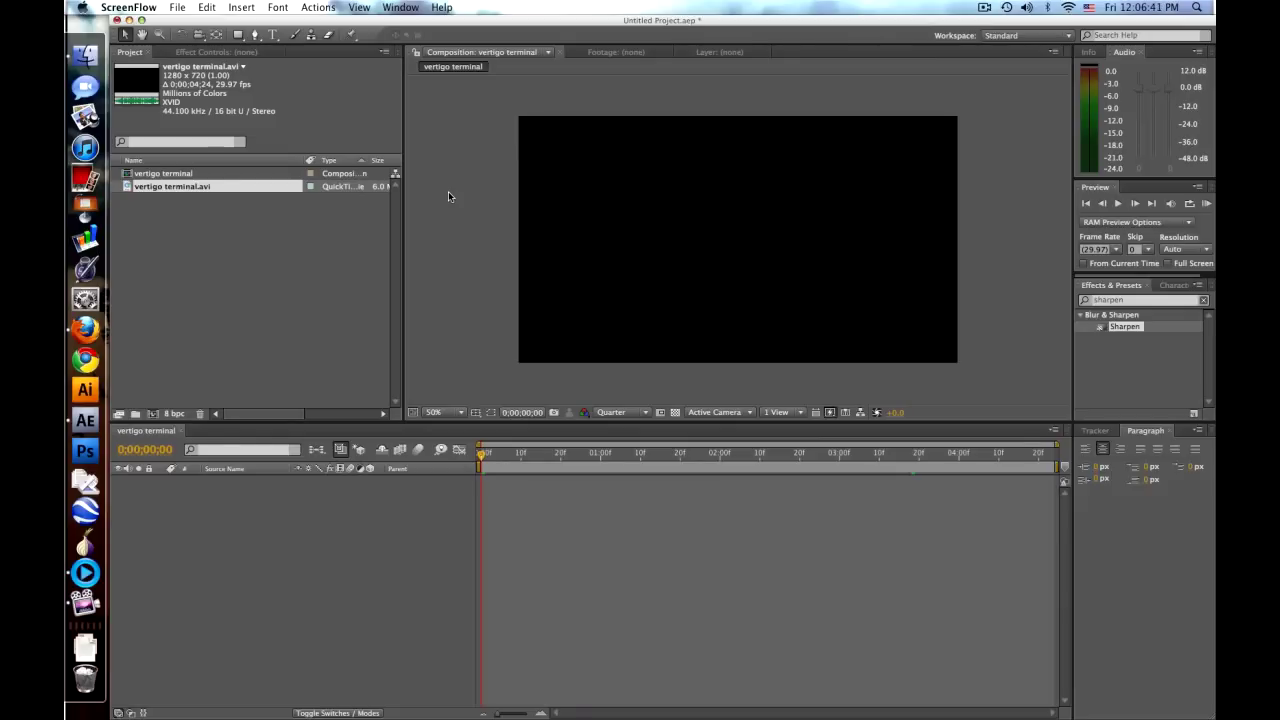
Step: Place vertigo terminal.avi in the vertigo terminal composition and shift its layer about one second earlier on the timeline
left_click(198, 188)
left_click_drag(200, 186, 738, 240)
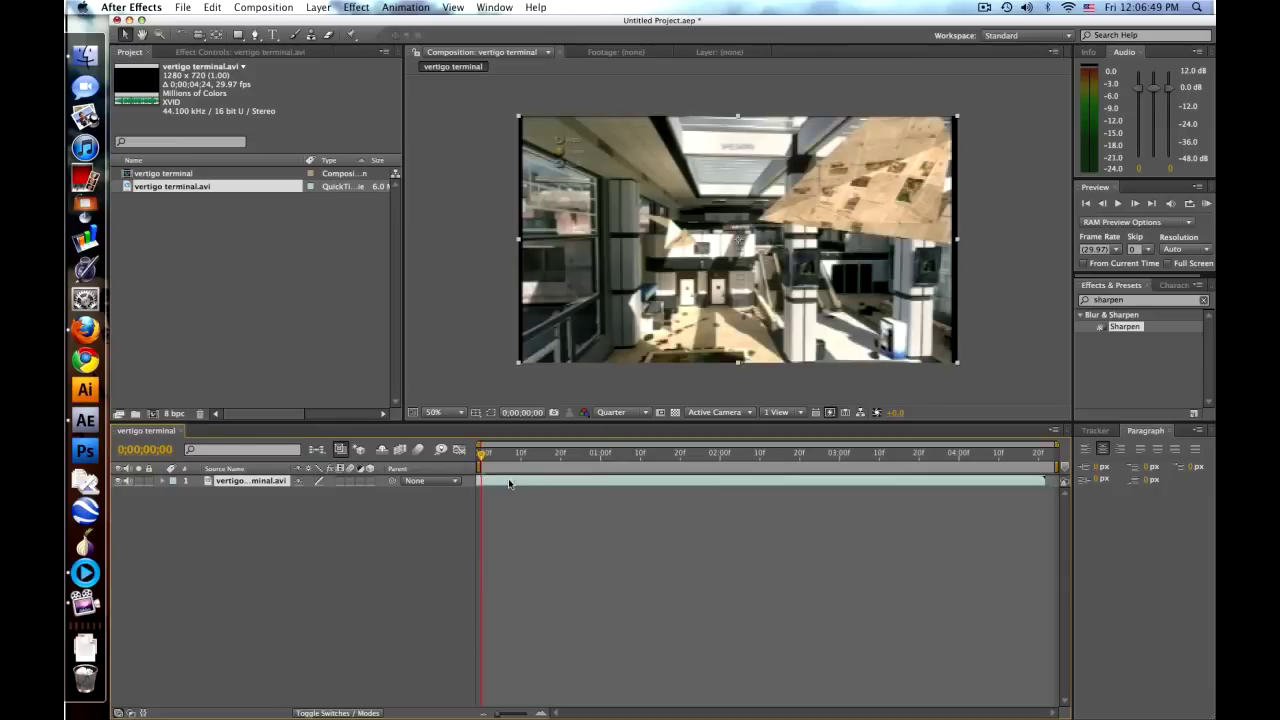
left_click_drag(483, 456, 761, 457)
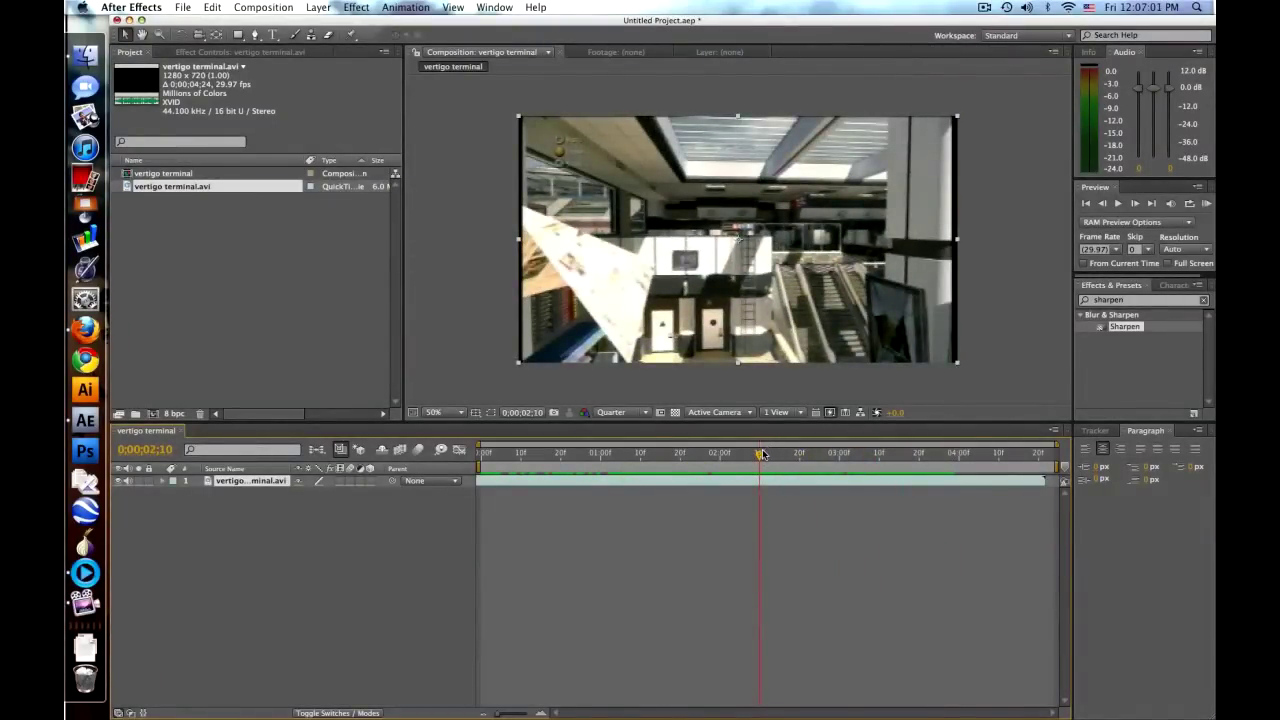
left_click_drag(761, 457, 481, 457)
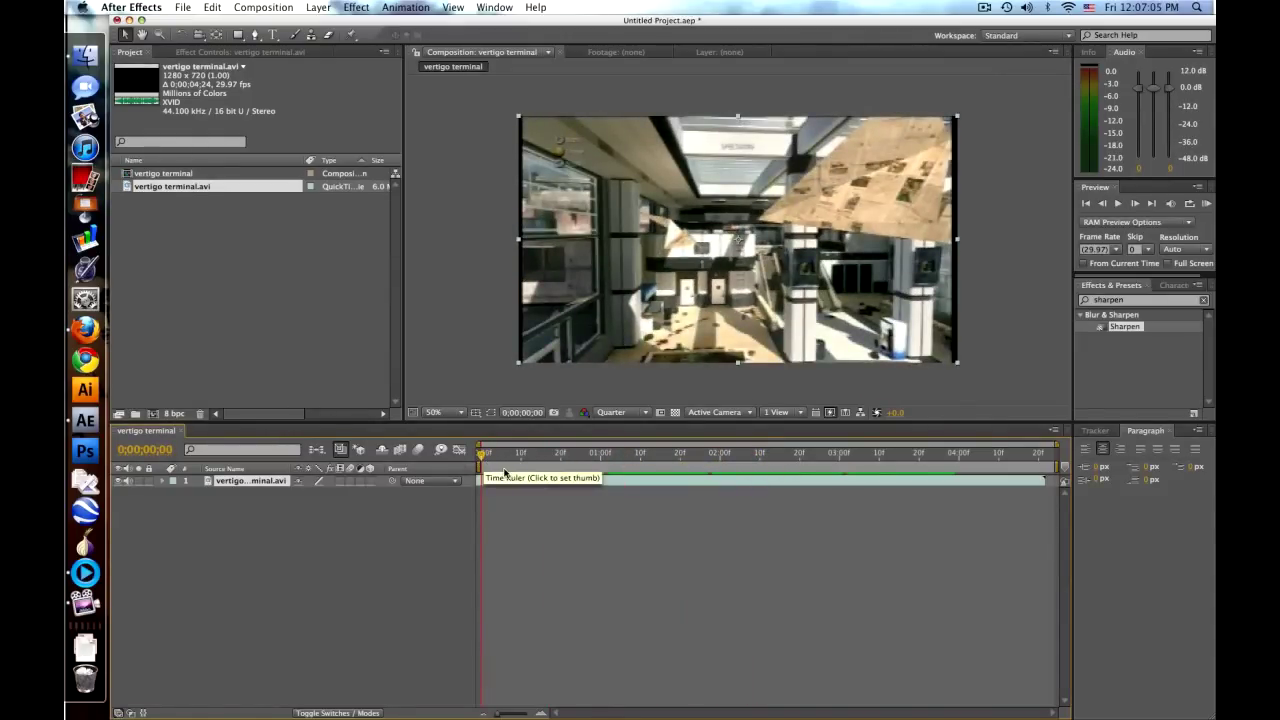
left_click_drag(632, 486, 550, 486)
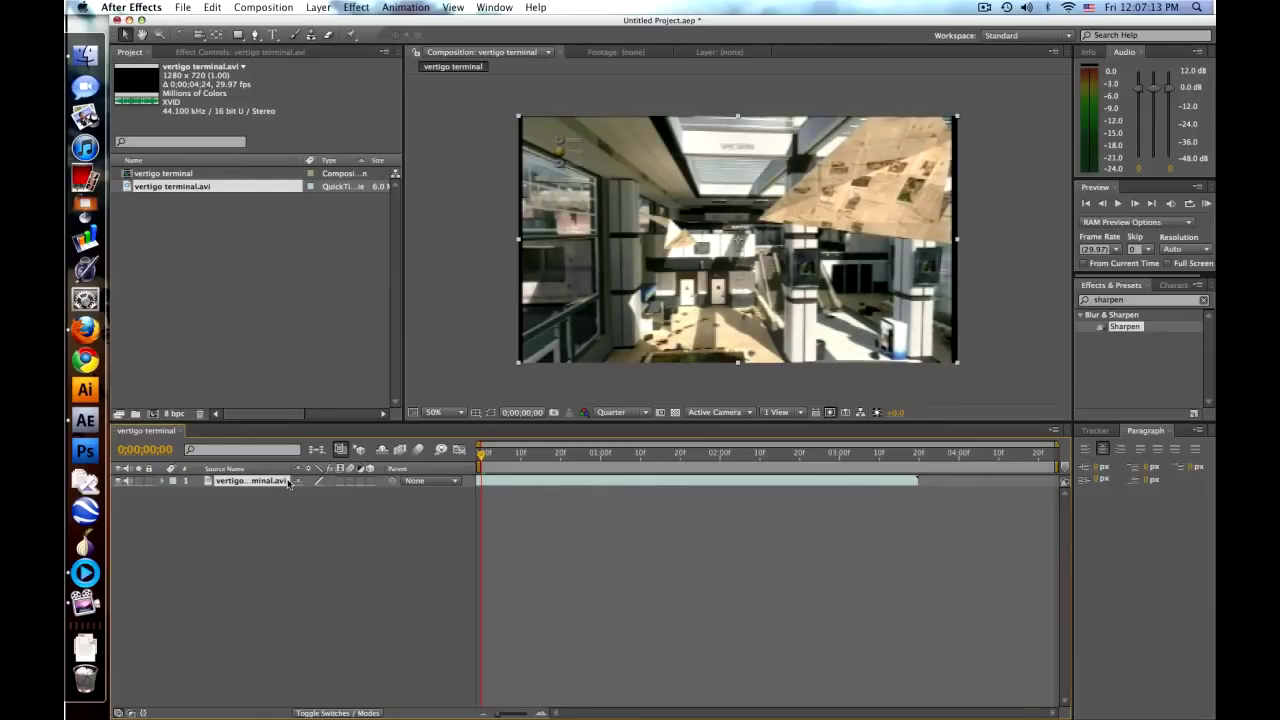
Step: Animate the layer's Scale from 285% at 0;00;00;00 to 100% at 0;00;02;22 and preview the zoom
key("s")
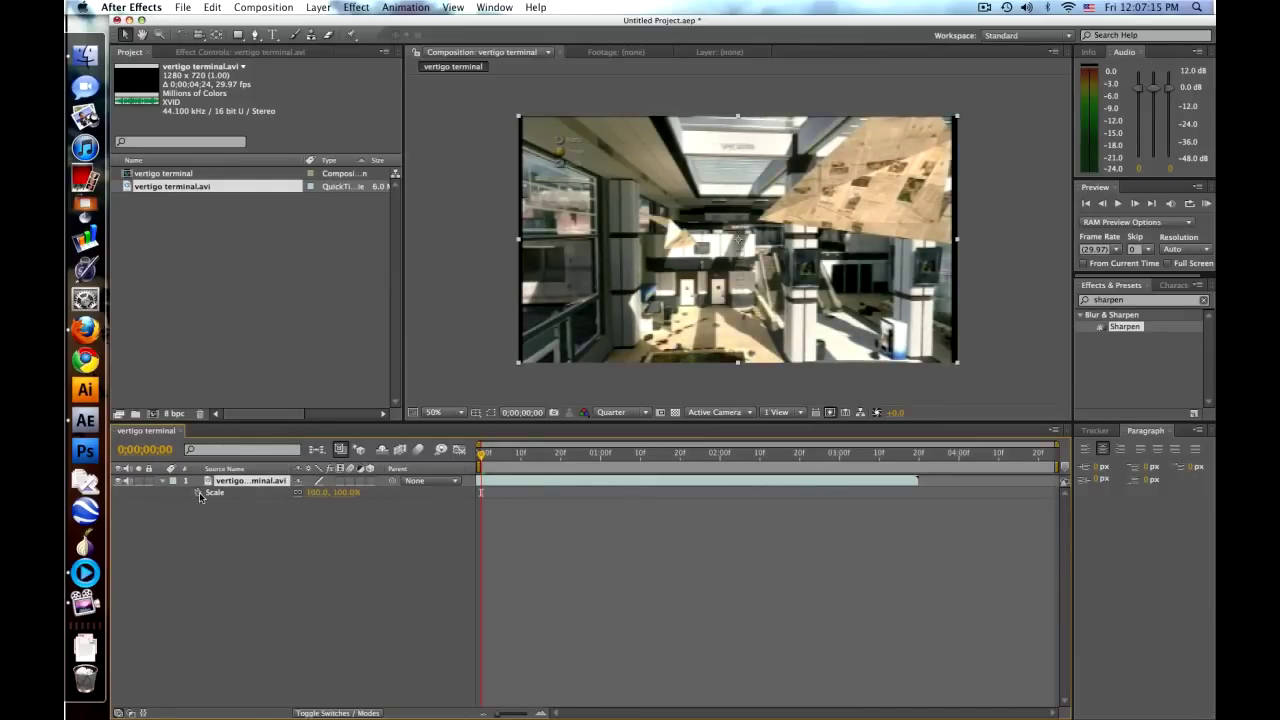
left_click(198, 494)
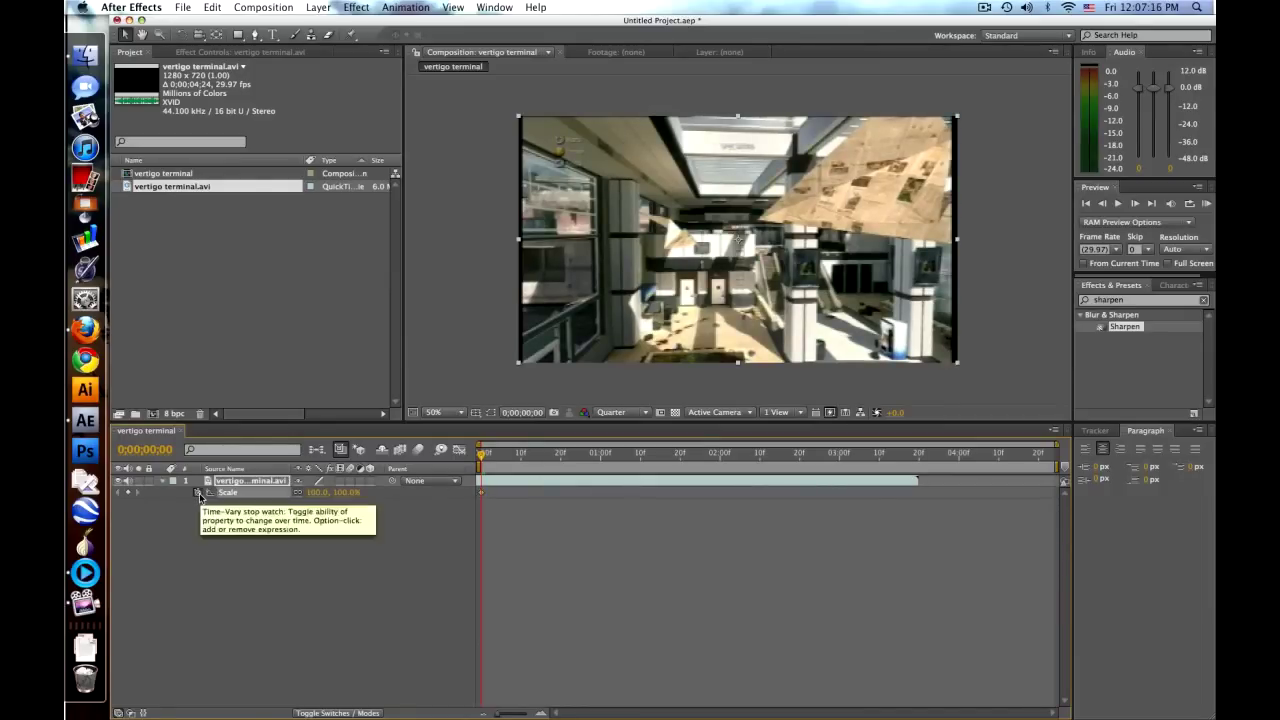
left_click(785, 455)
left_click_drag(785, 455, 808, 456)
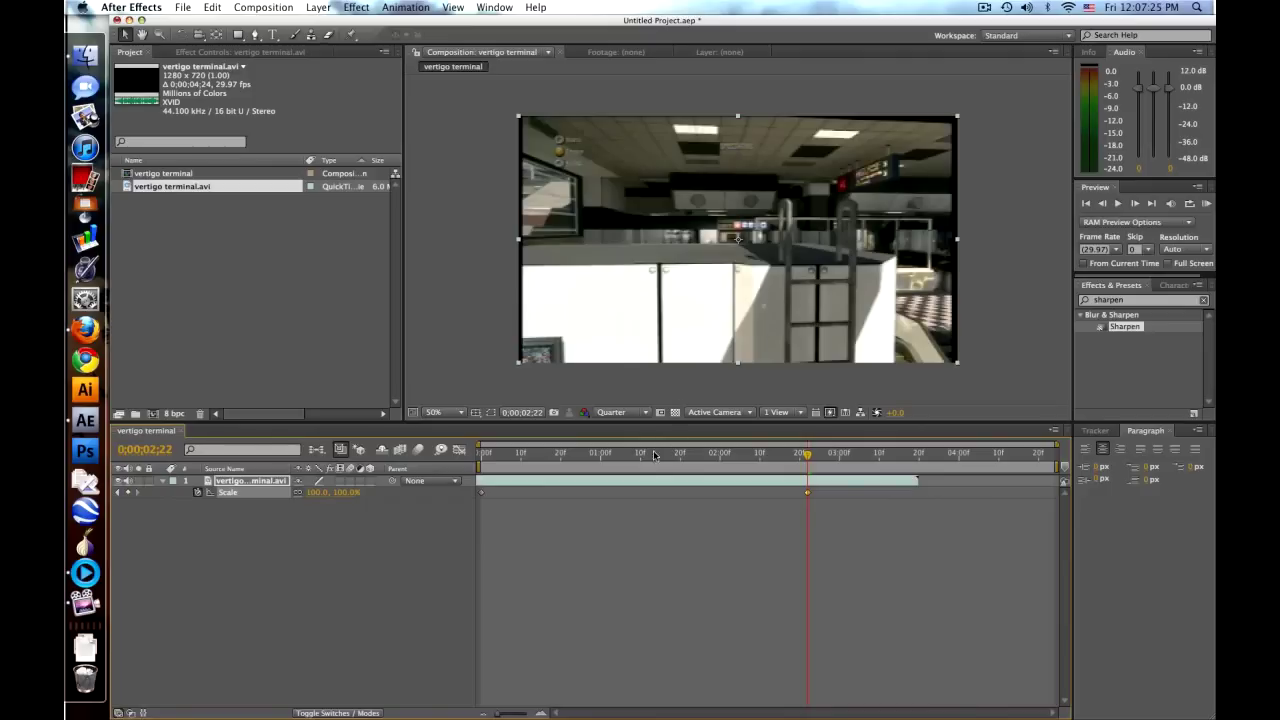
left_click(486, 455)
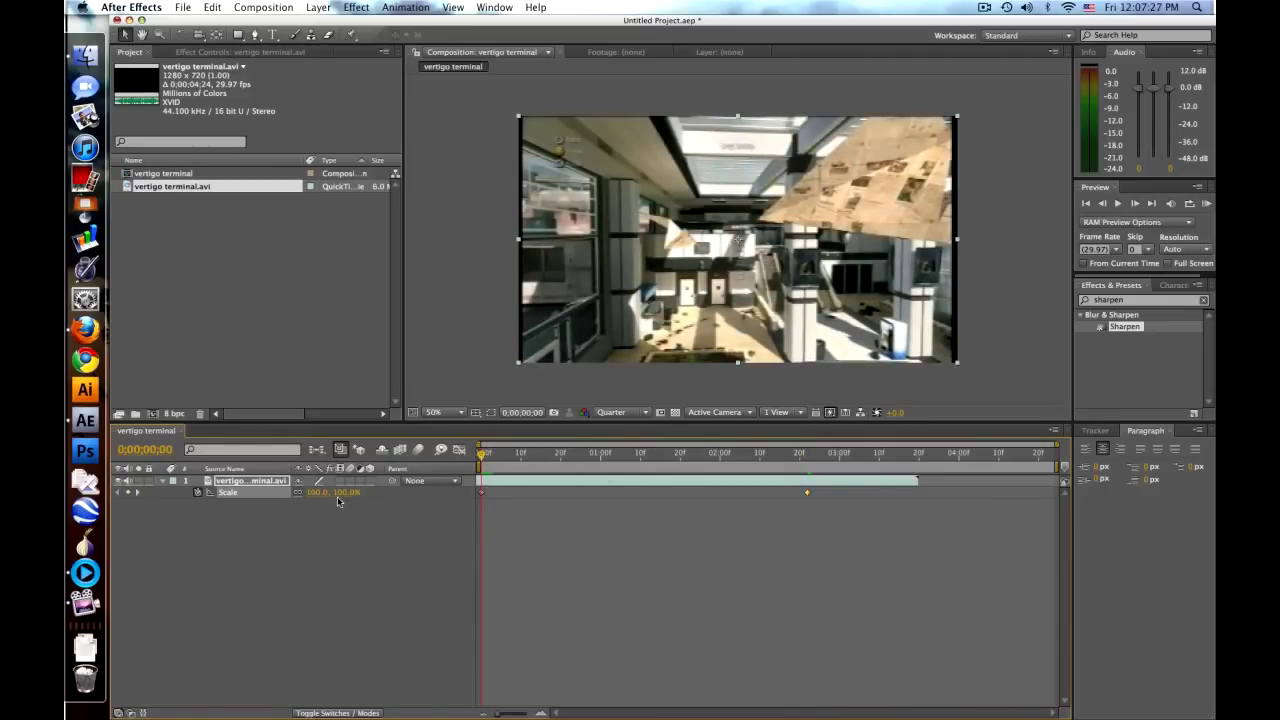
left_click_drag(341, 497, 460, 487)
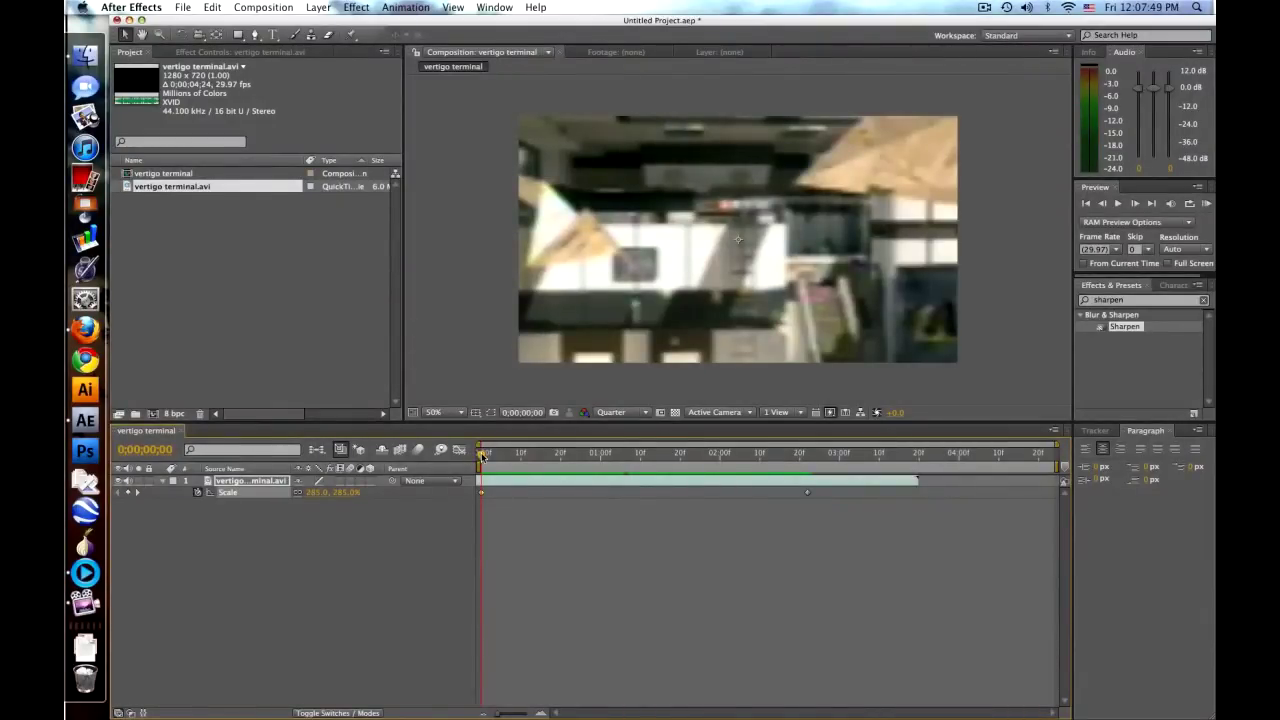
key("space")
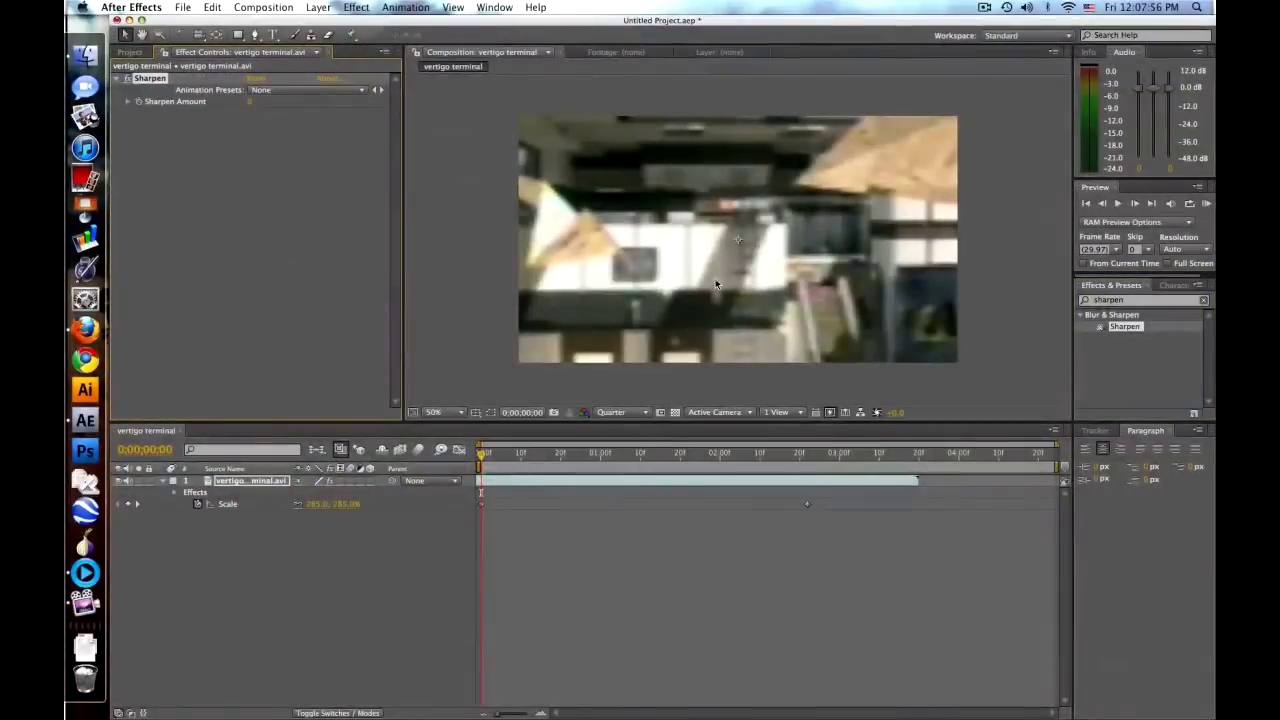
Step: Set the Sharpen effect's Sharpen Amount to 10
left_click(251, 102)
type("10")
key("Return")
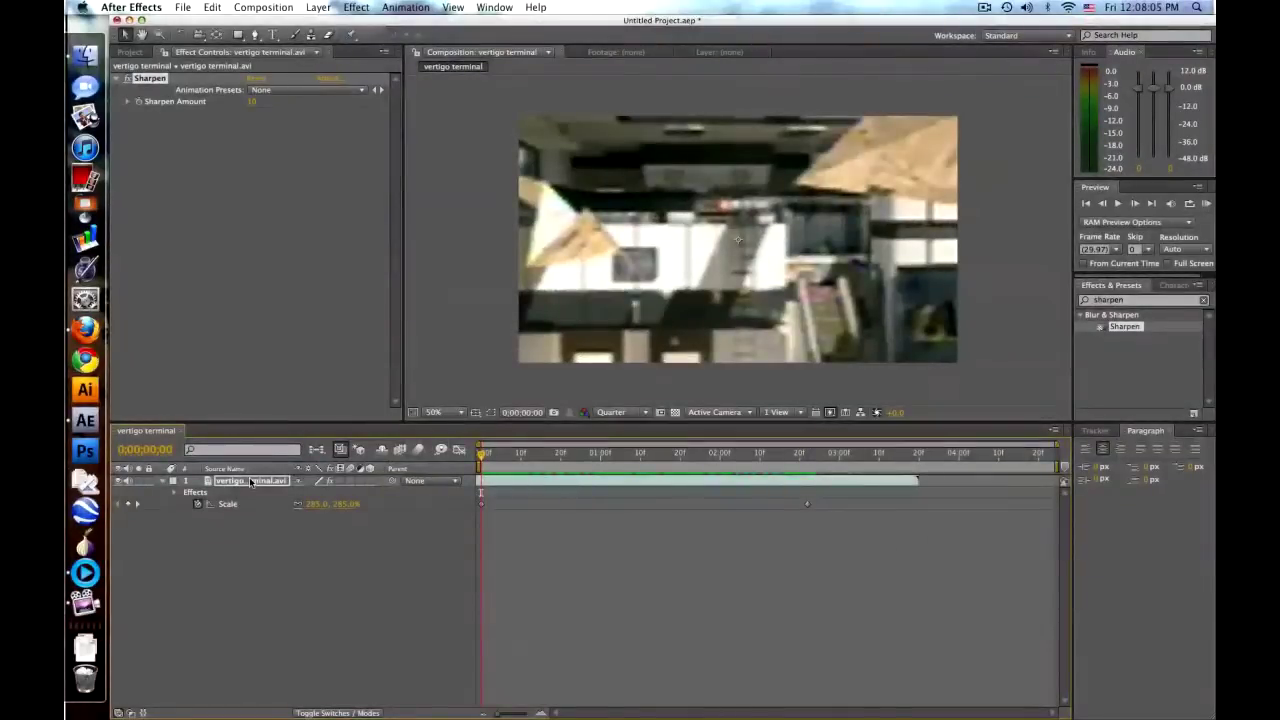
Step: Add Rotation keyframes to the layer at 0;00;00;00 and 0;00;02;22, showing the Scale property alongside
left_click(251, 483)
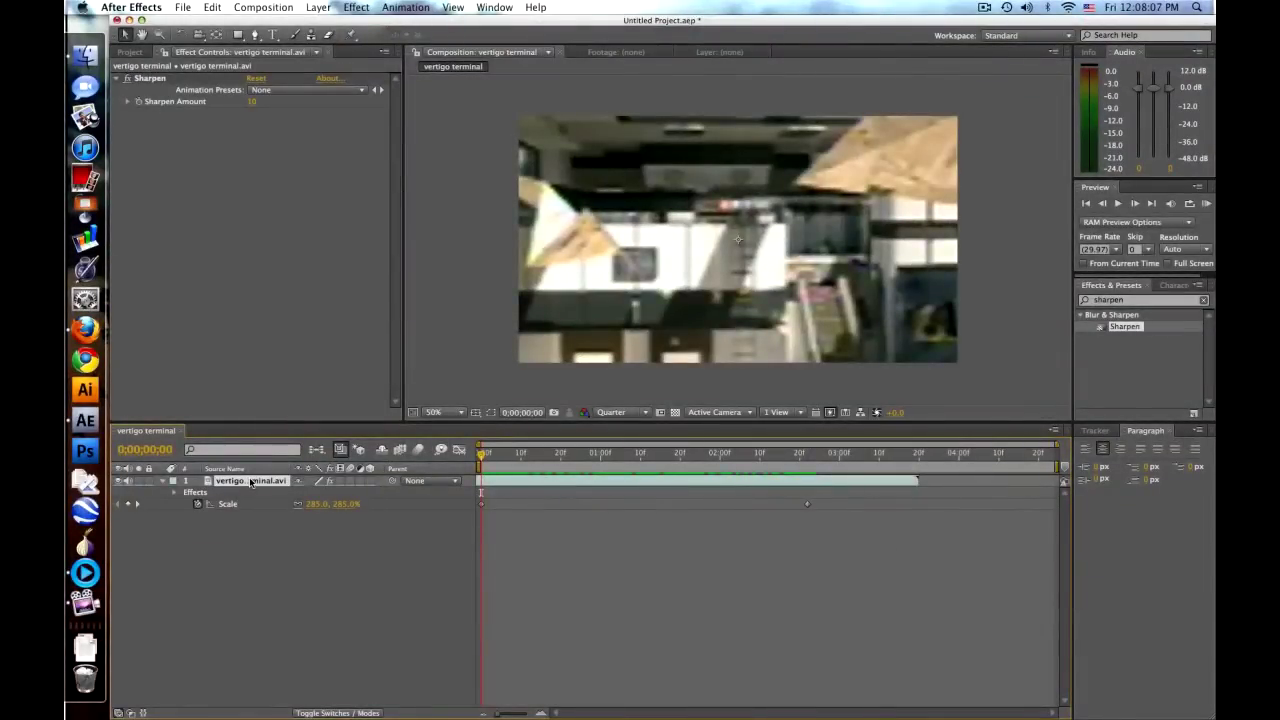
key("r")
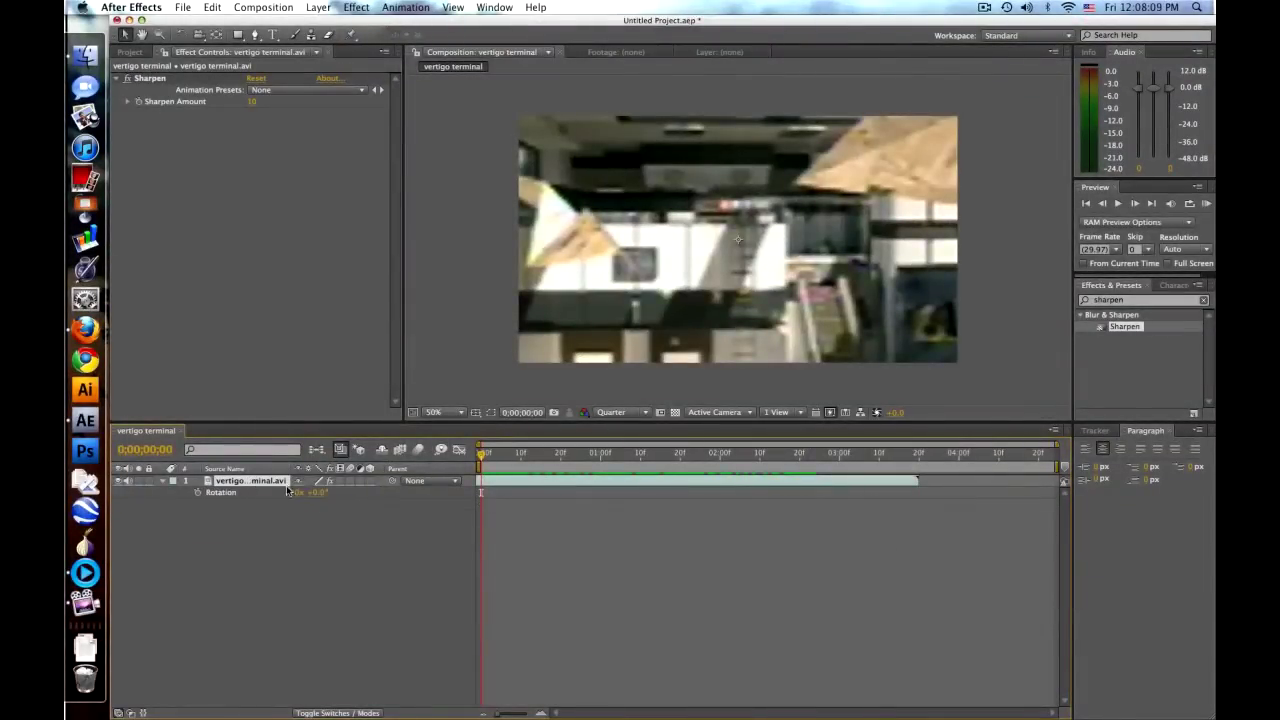
left_click(199, 493)
key("shift+s")
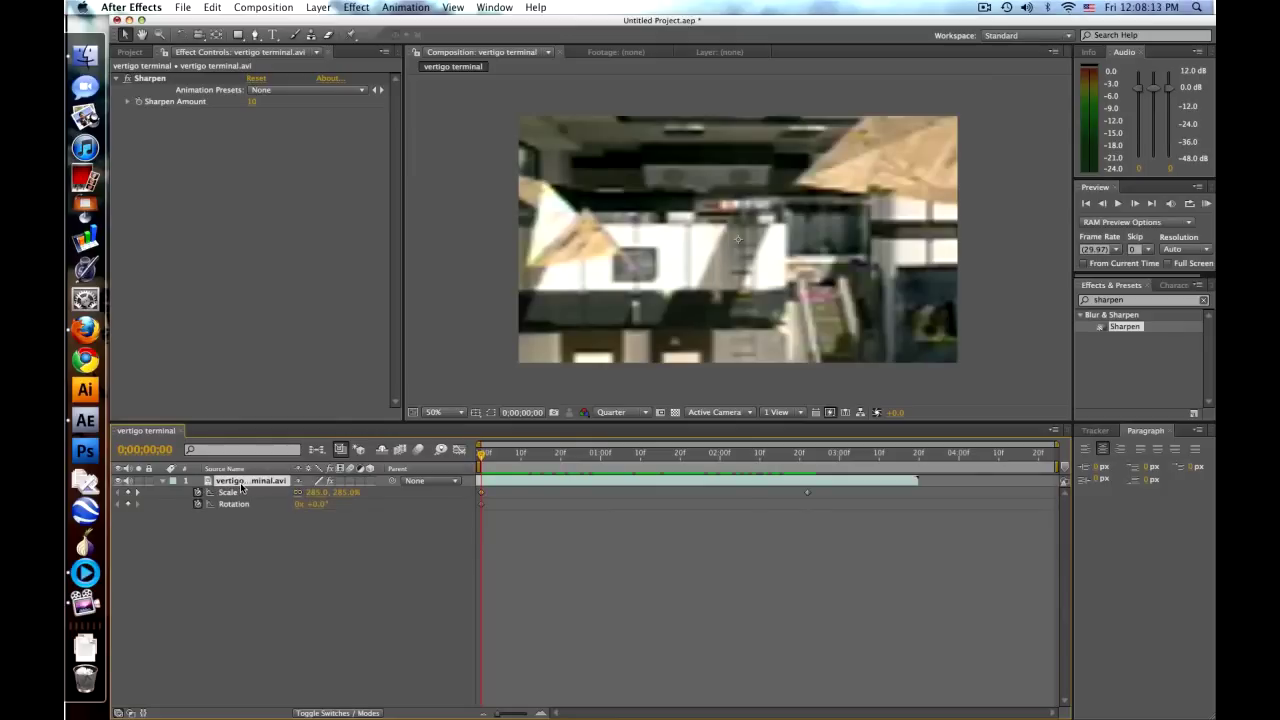
left_click(800, 461)
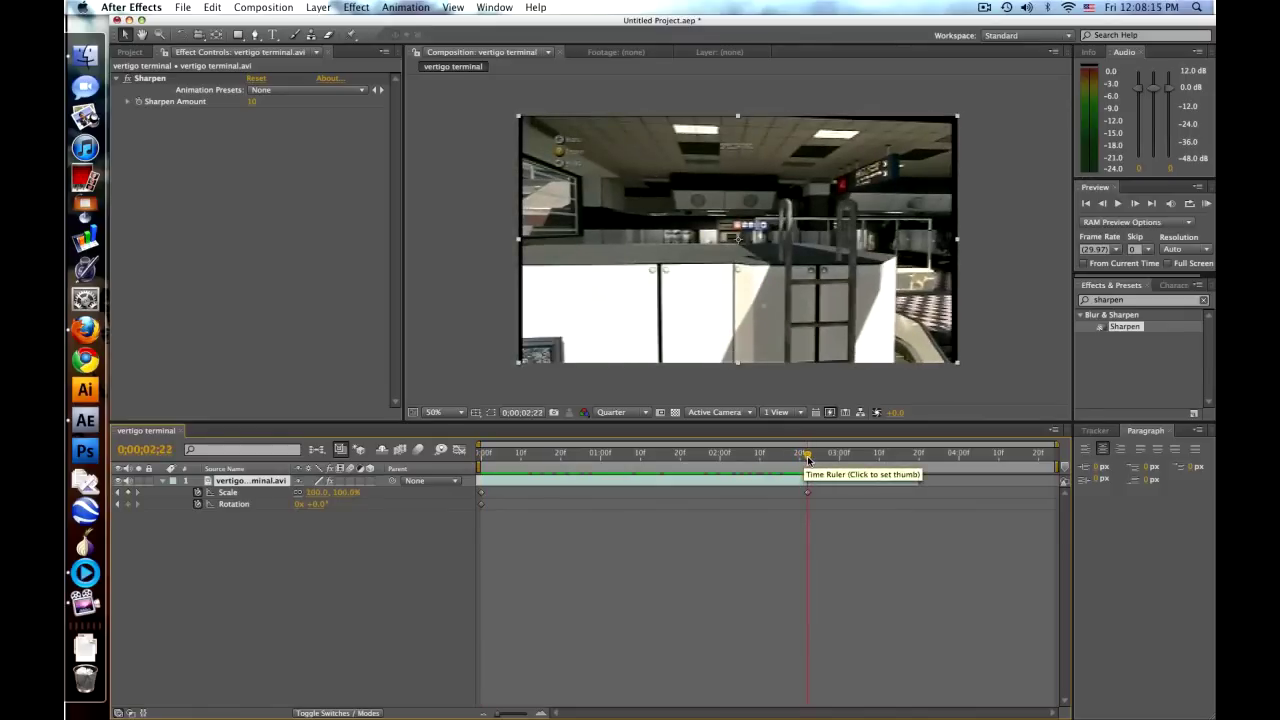
left_click(129, 505)
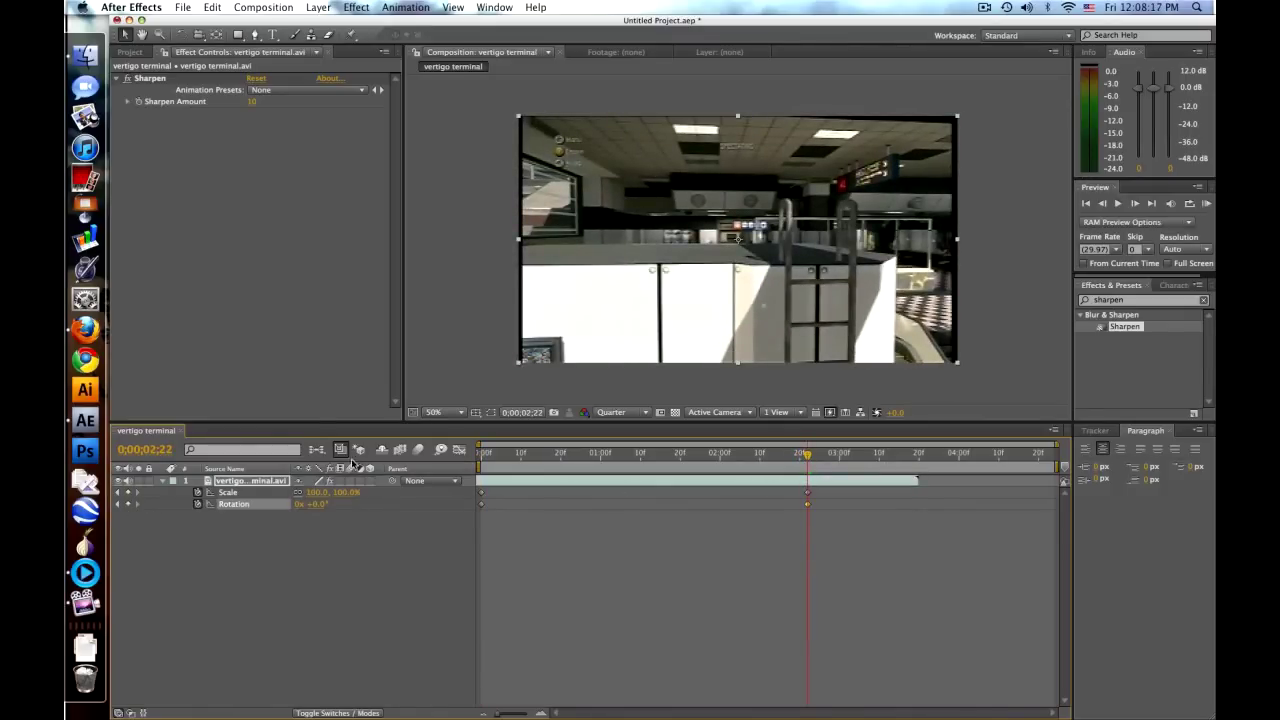
Step: Set the layer's Rotation keyframe at 0;00;00;00 to -5°
left_click(483, 459)
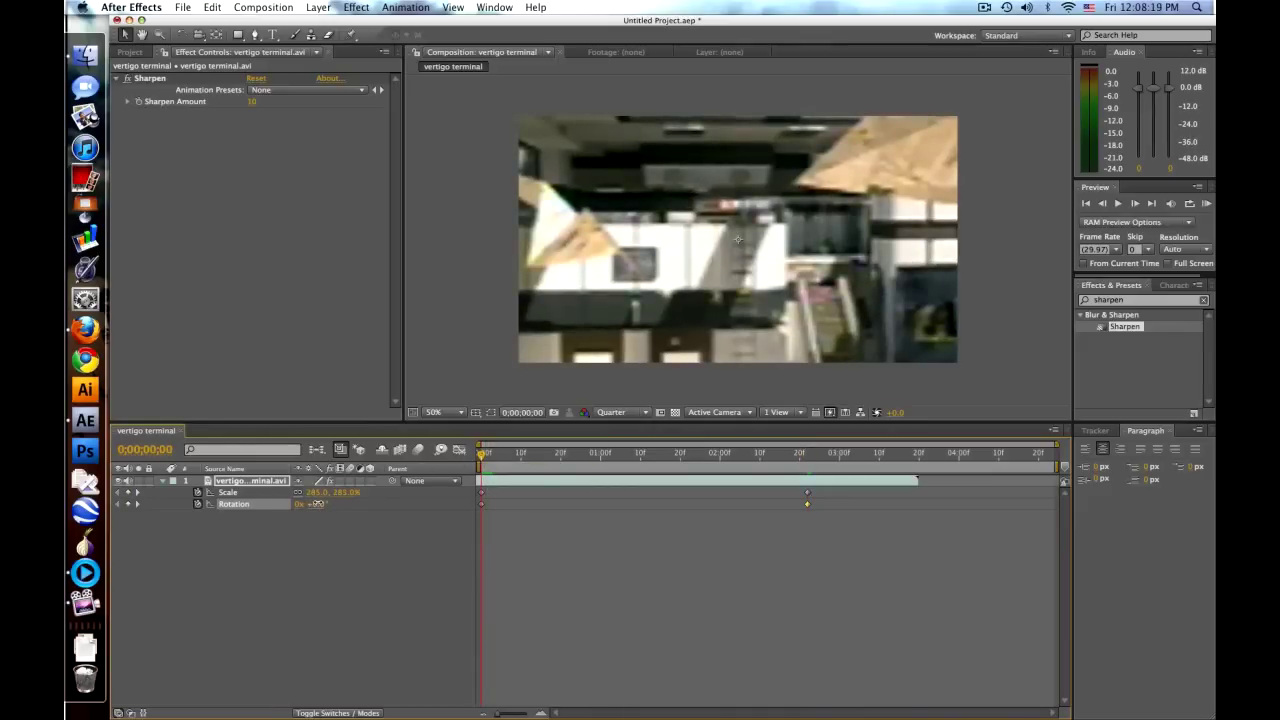
left_click(316, 504)
type("-5")
key("Return")
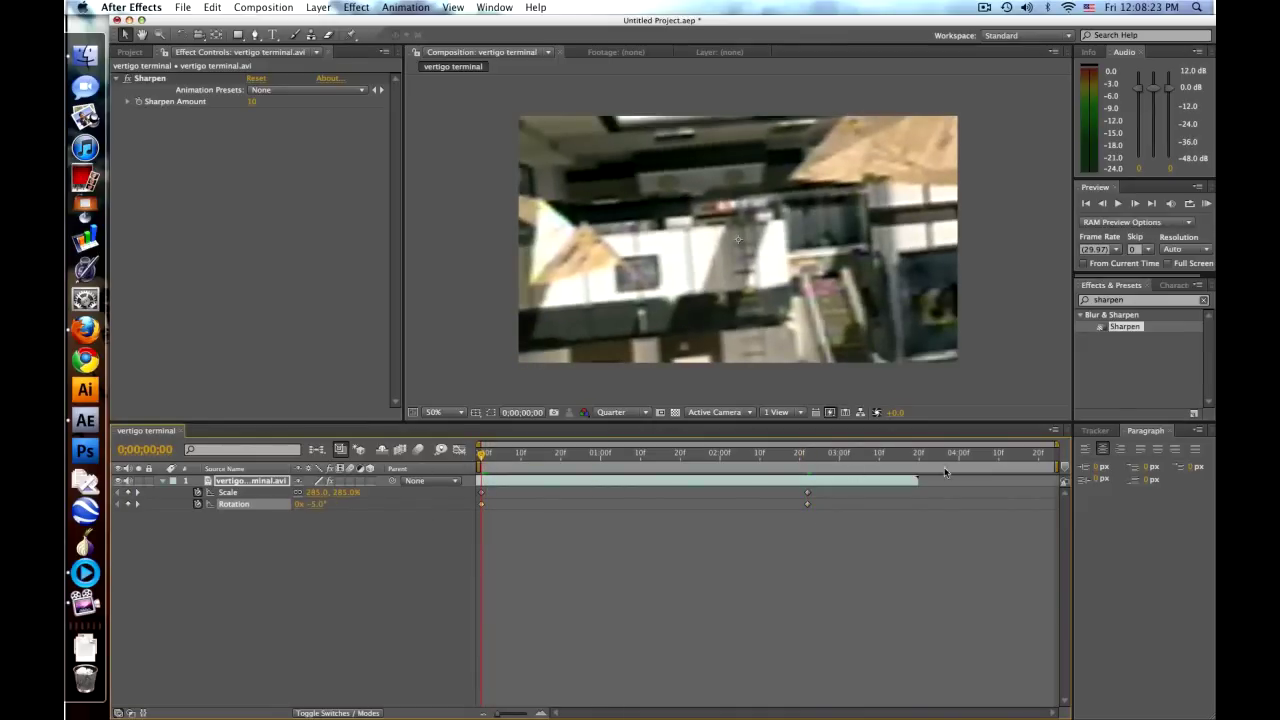
Step: Set the layer's Rotation keyframe at 0;00;02;22 to 5°
left_click(808, 457)
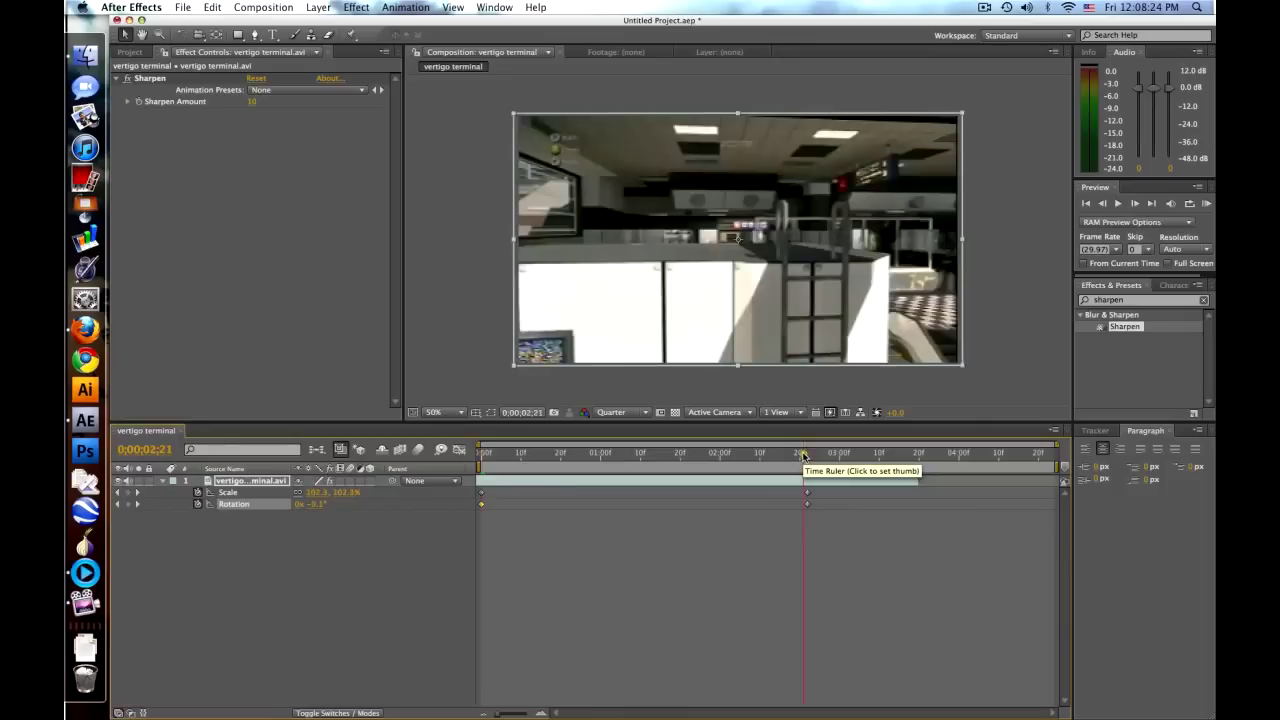
left_click(316, 504)
type("5")
key("Return")
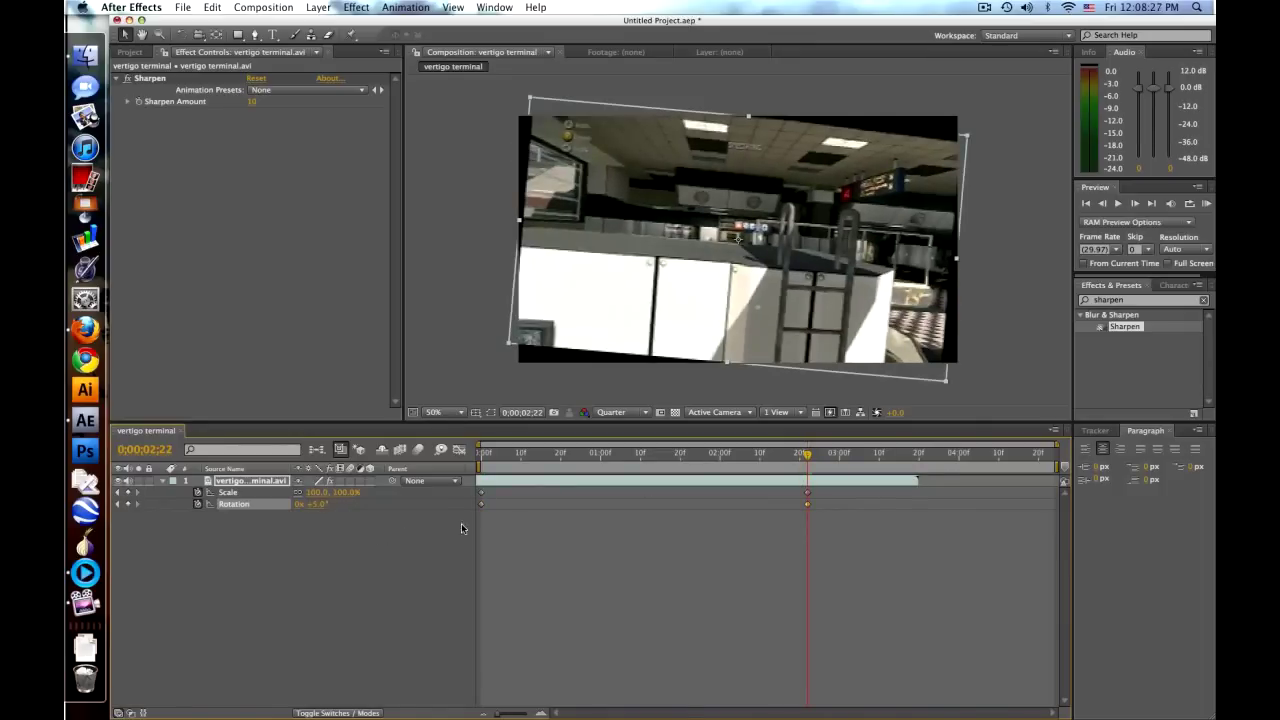
Step: Preview the animation and raise the layer's Scale keyframes, with 300% at the start
left_click(487, 456)
key("space")
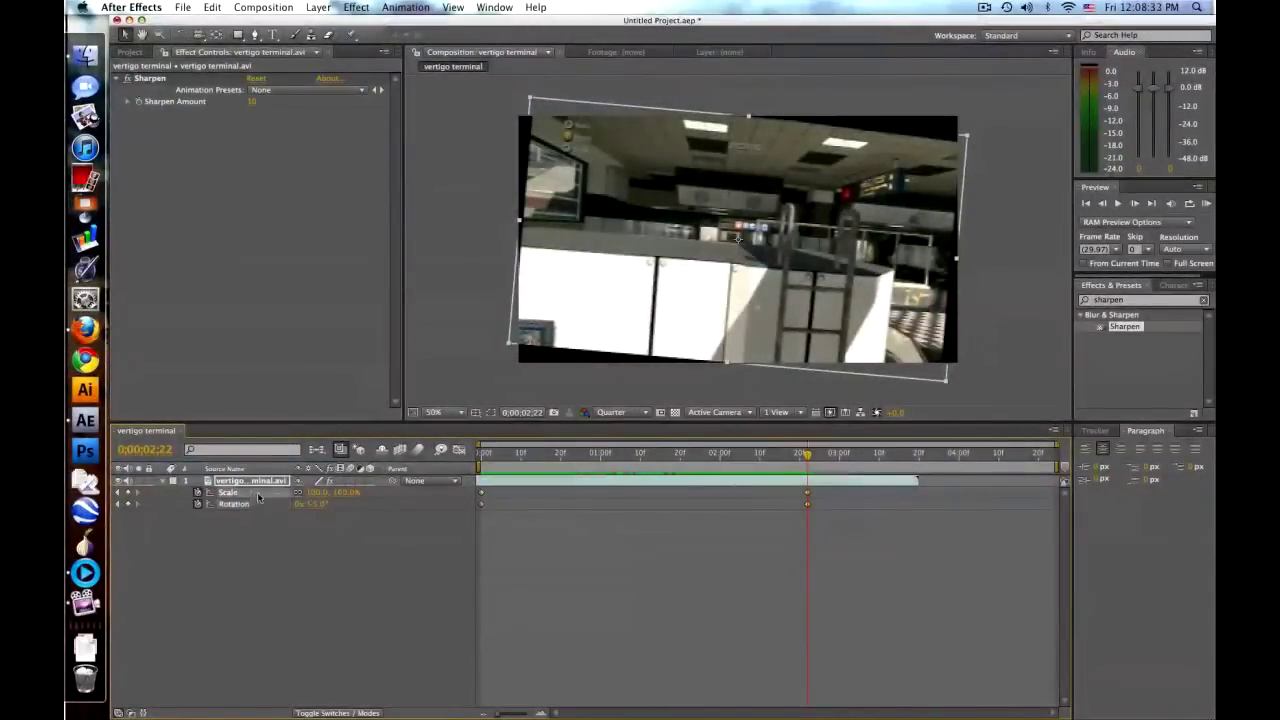
left_click_drag(336, 493, 352, 492)
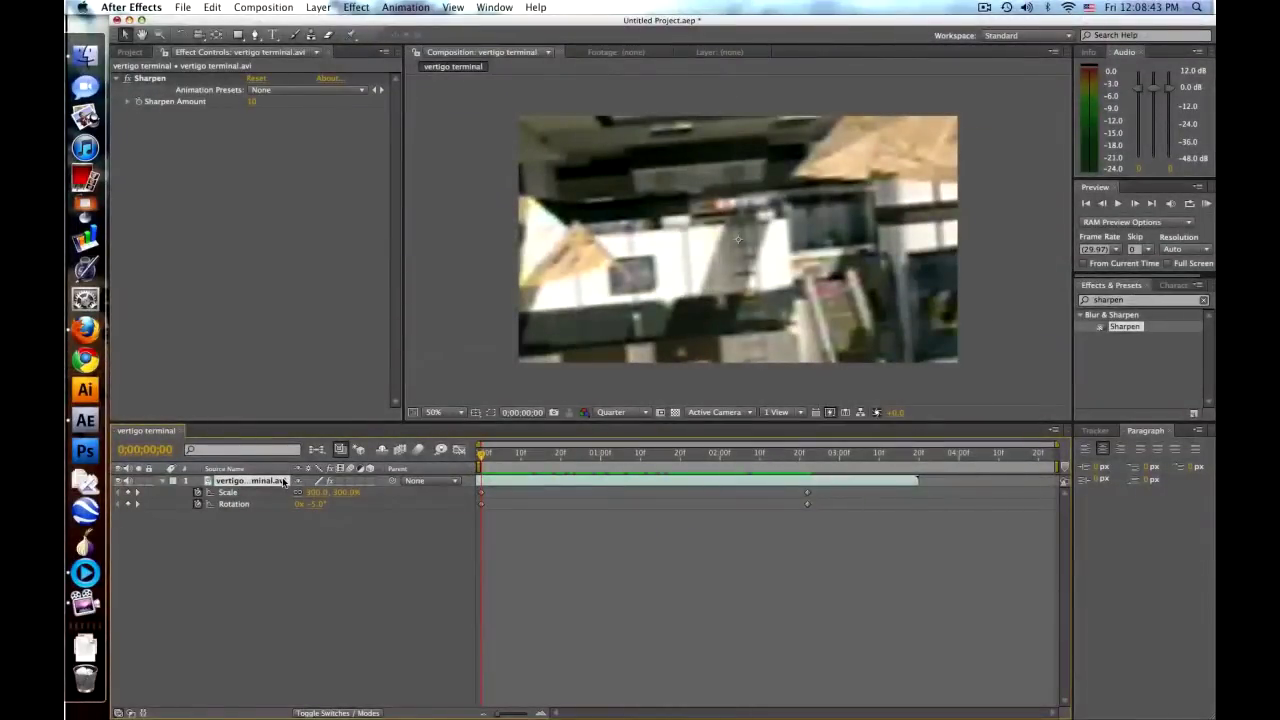
Step: Add a Position keyframe at the start with the expression wiggle(6,10) and preview the shake
key("shift+p")
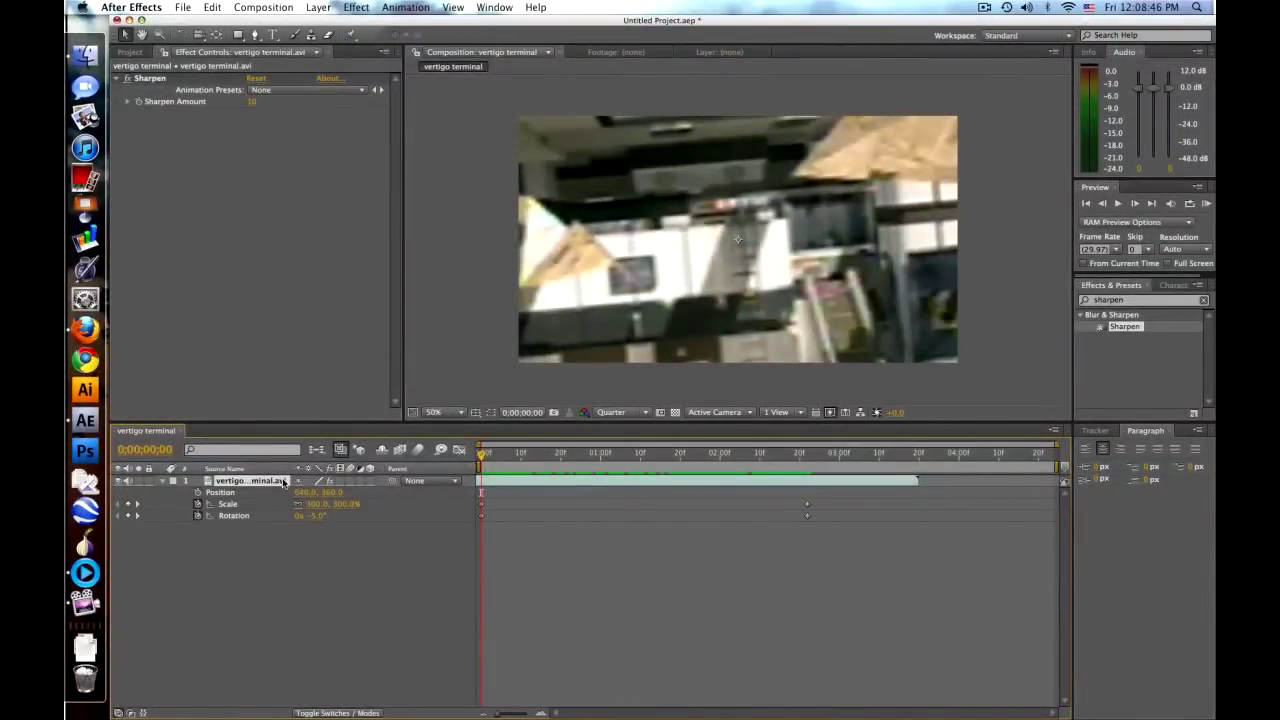
left_click(198, 493)
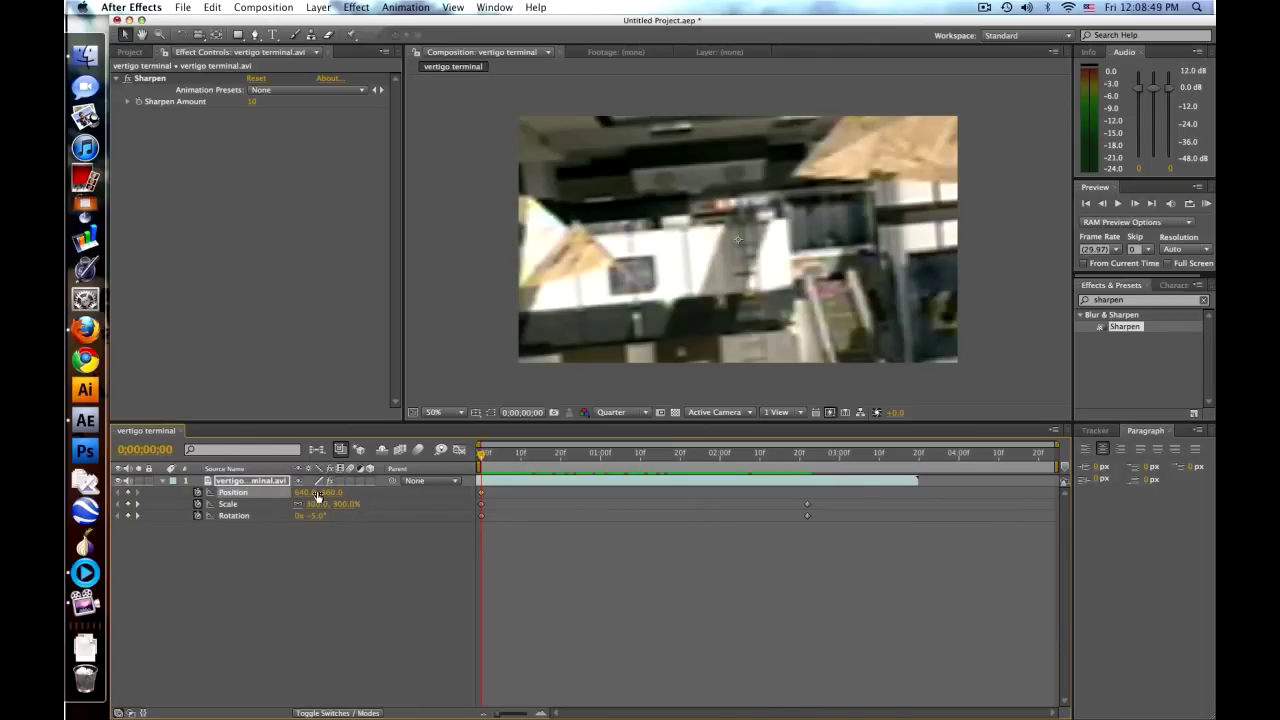
left_click(197, 495, "alt")
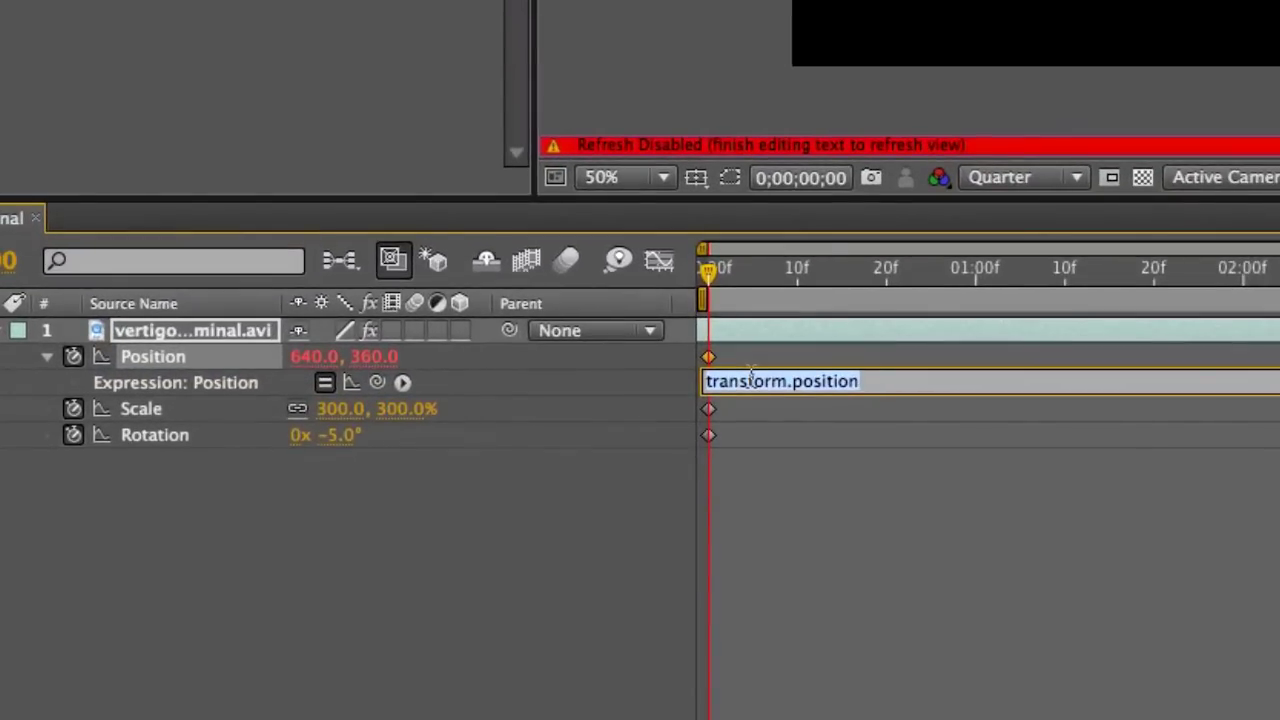
type("wiggle")
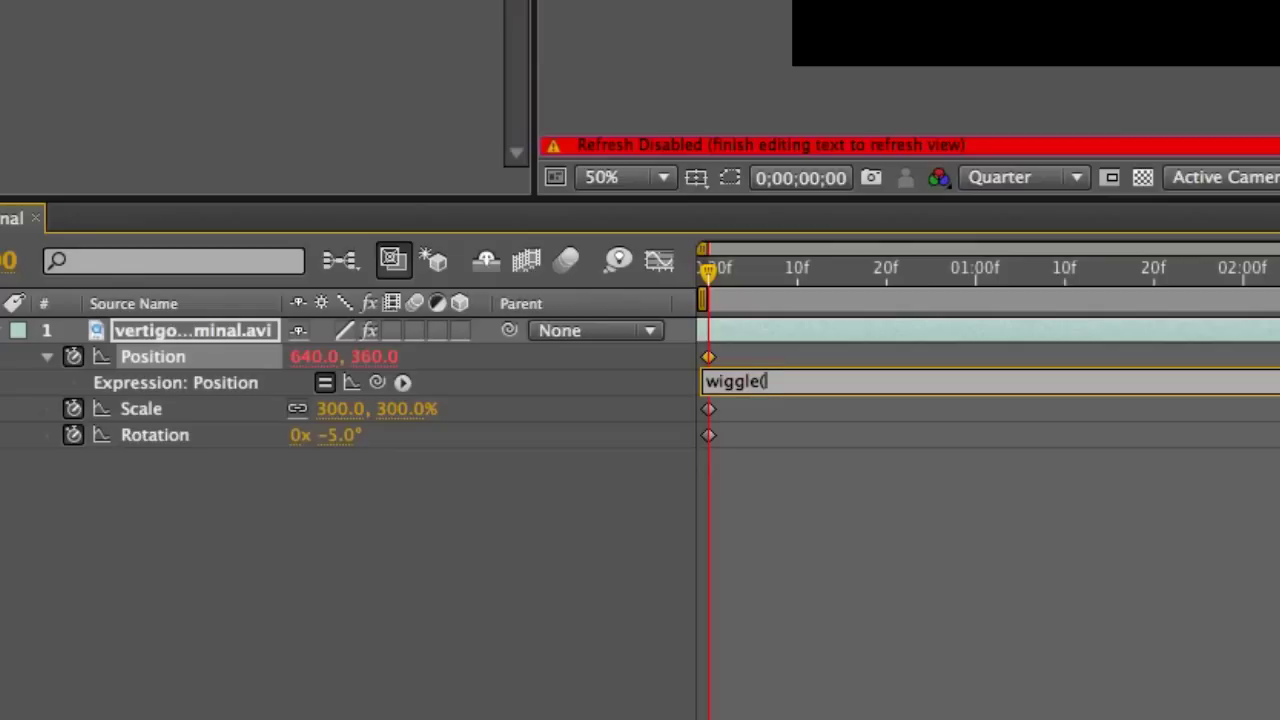
type("(6,10")
left_click(816, 560)
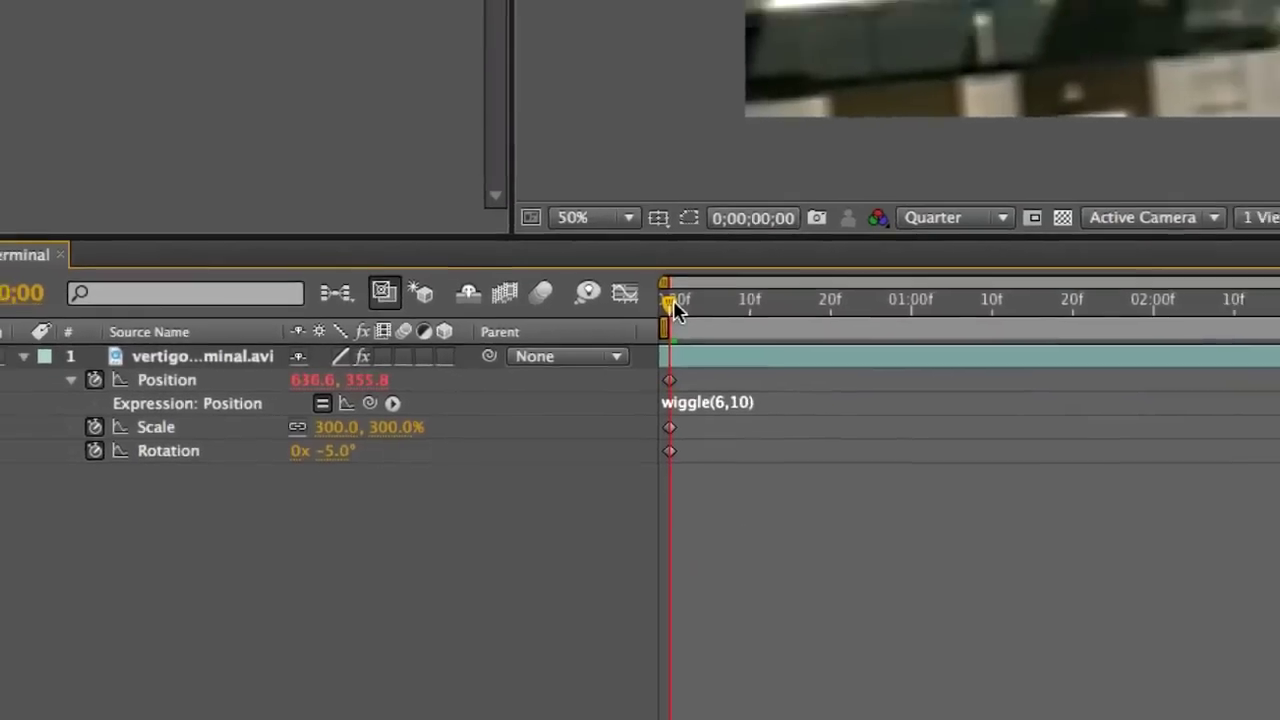
key("KP_0")
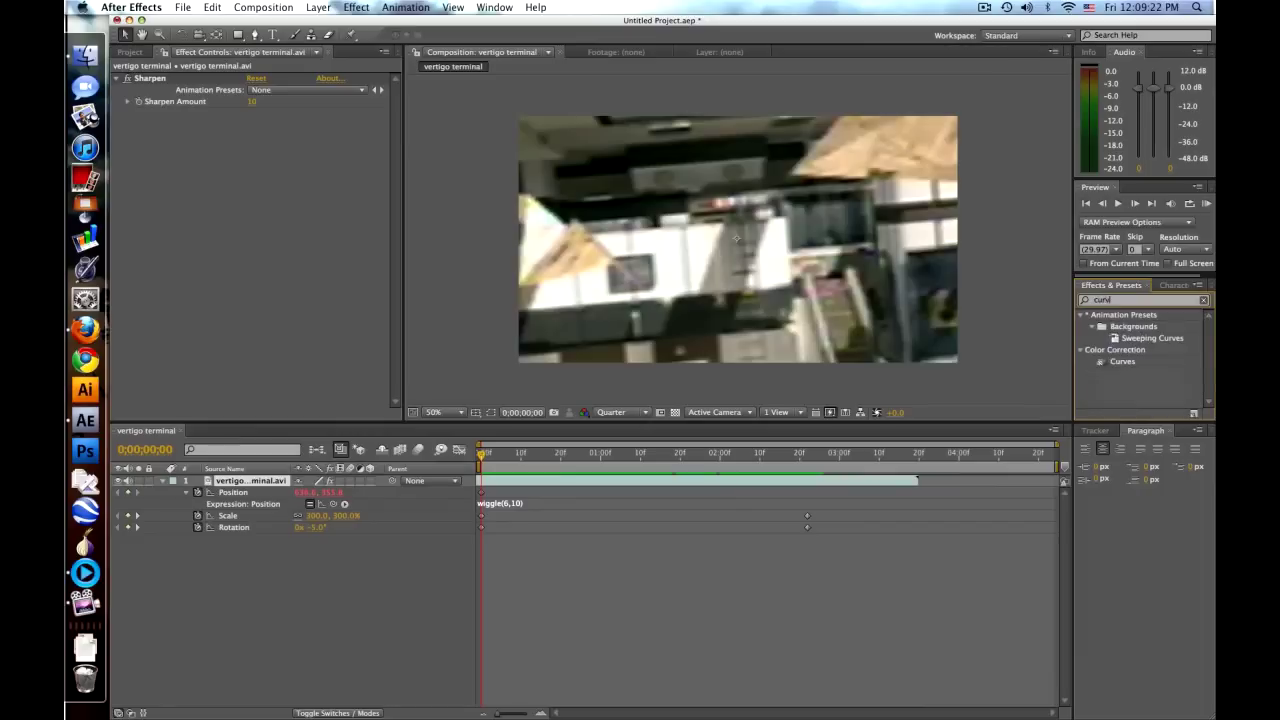
Step: Apply the Curves effect to the layer and shape the RGB curve into a gentle S with darker shadows and brighter highlights
left_click_drag(1131, 367, 792, 314)
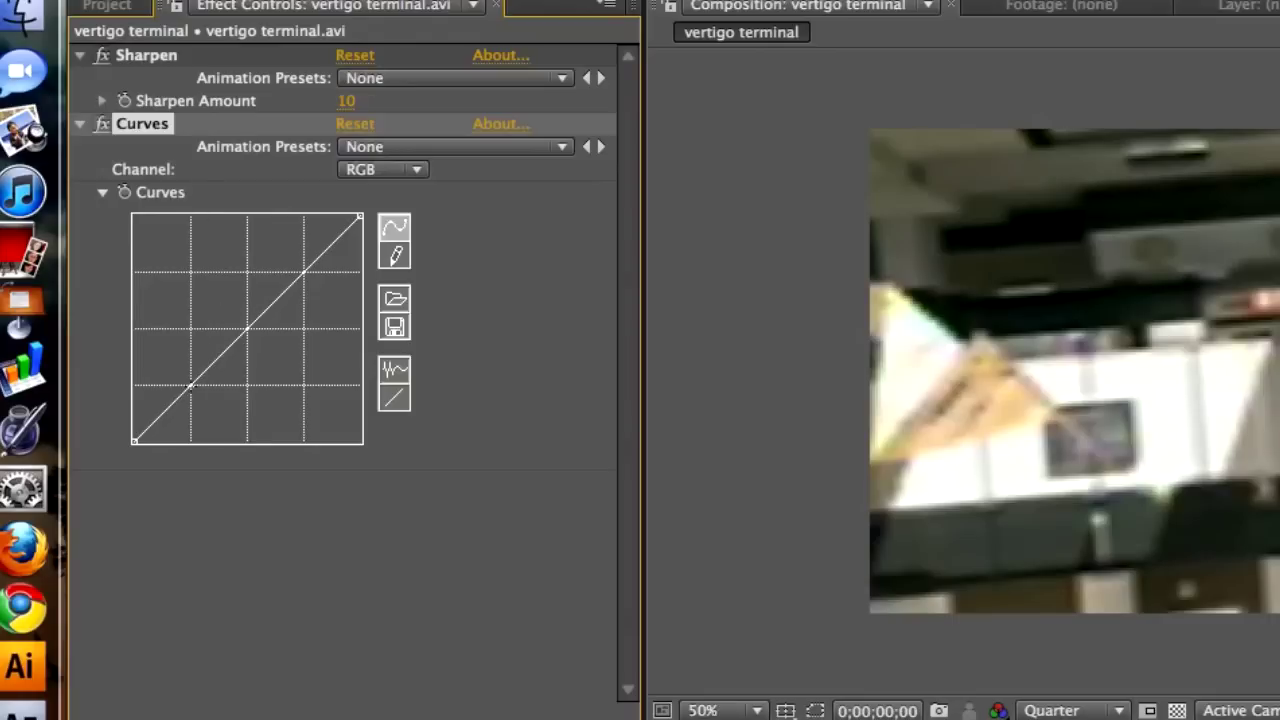
left_click_drag(191, 386, 201, 385)
left_click_drag(309, 266, 293, 276)
Step: Shape the Red channel curve into a gentle S by lowering its shadows and raising its highlights
left_click(351, 166)
left_click(371, 189)
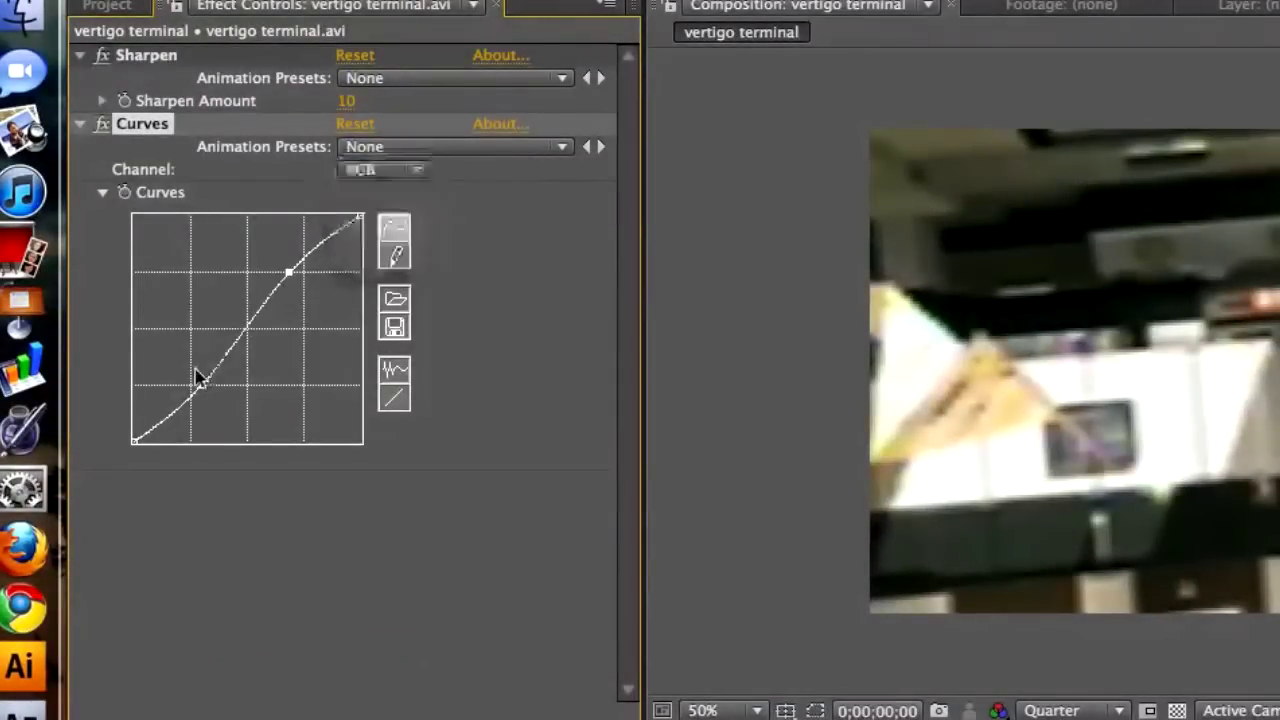
left_click(202, 386)
left_click(293, 277)
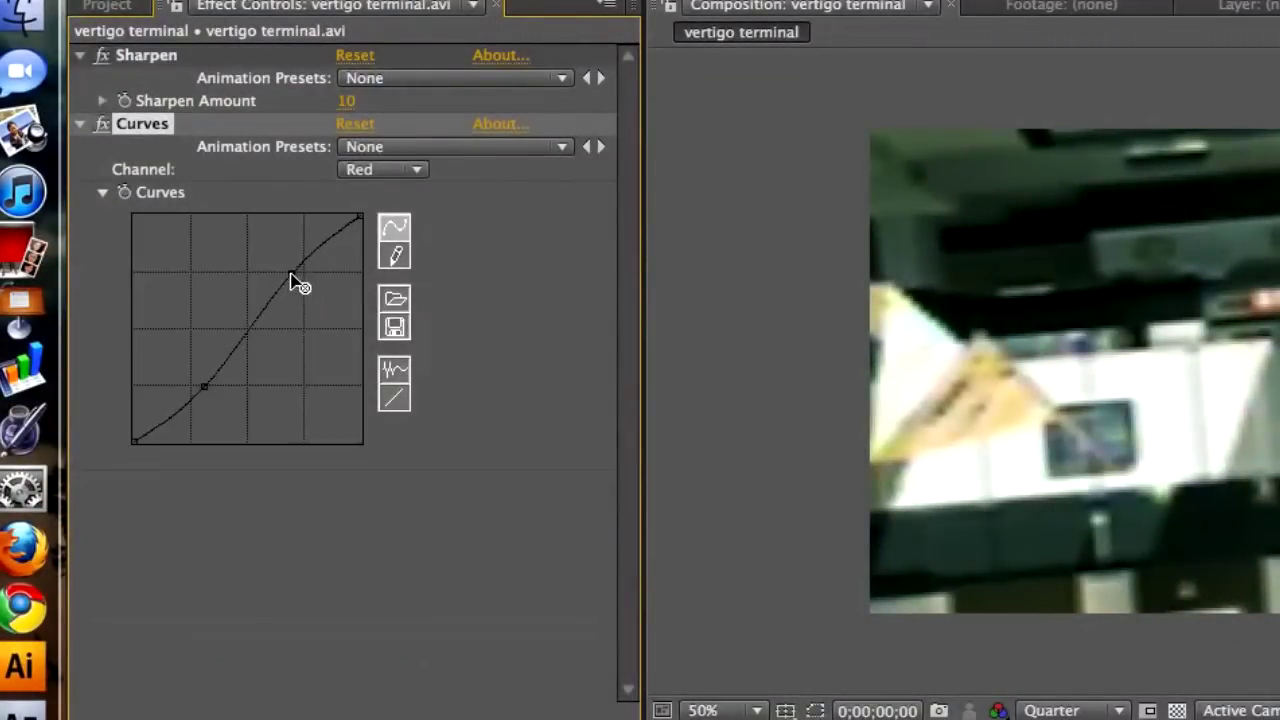
Step: Give the Green channel curve a gentle S with lowered shadows and raised highlights
left_click(380, 170)
left_click(378, 189)
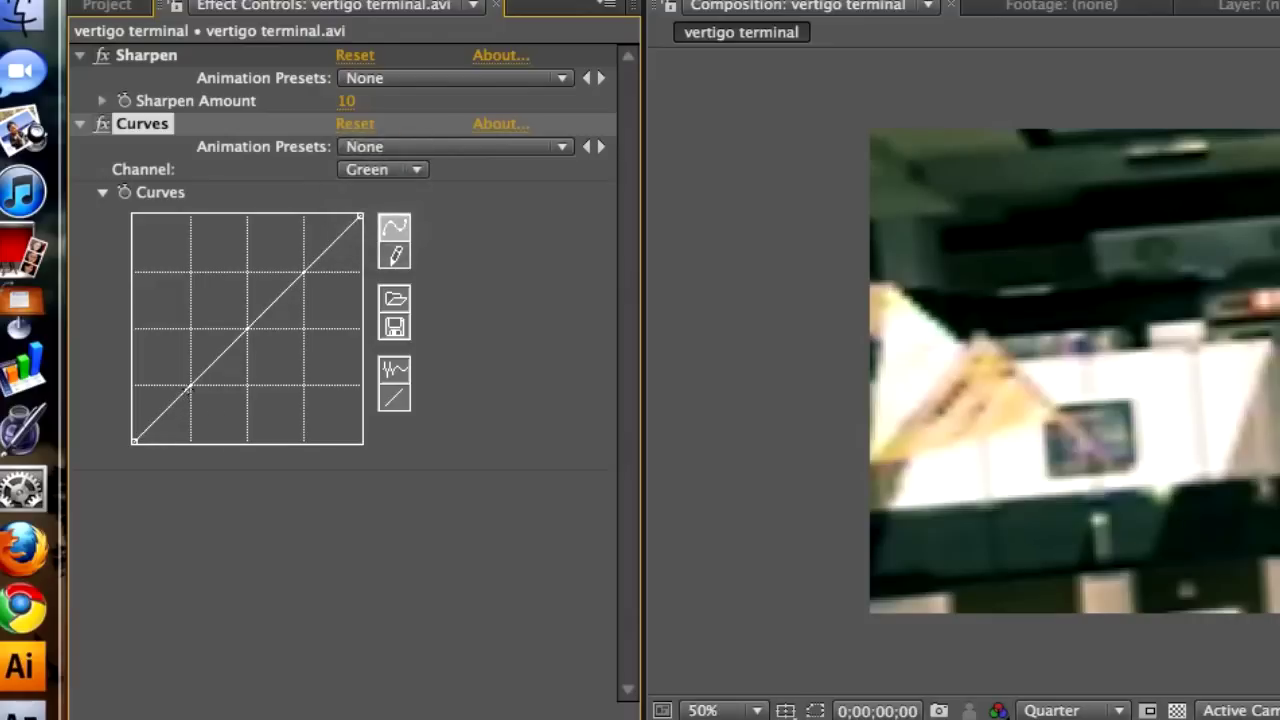
left_click(200, 388)
left_click(293, 273)
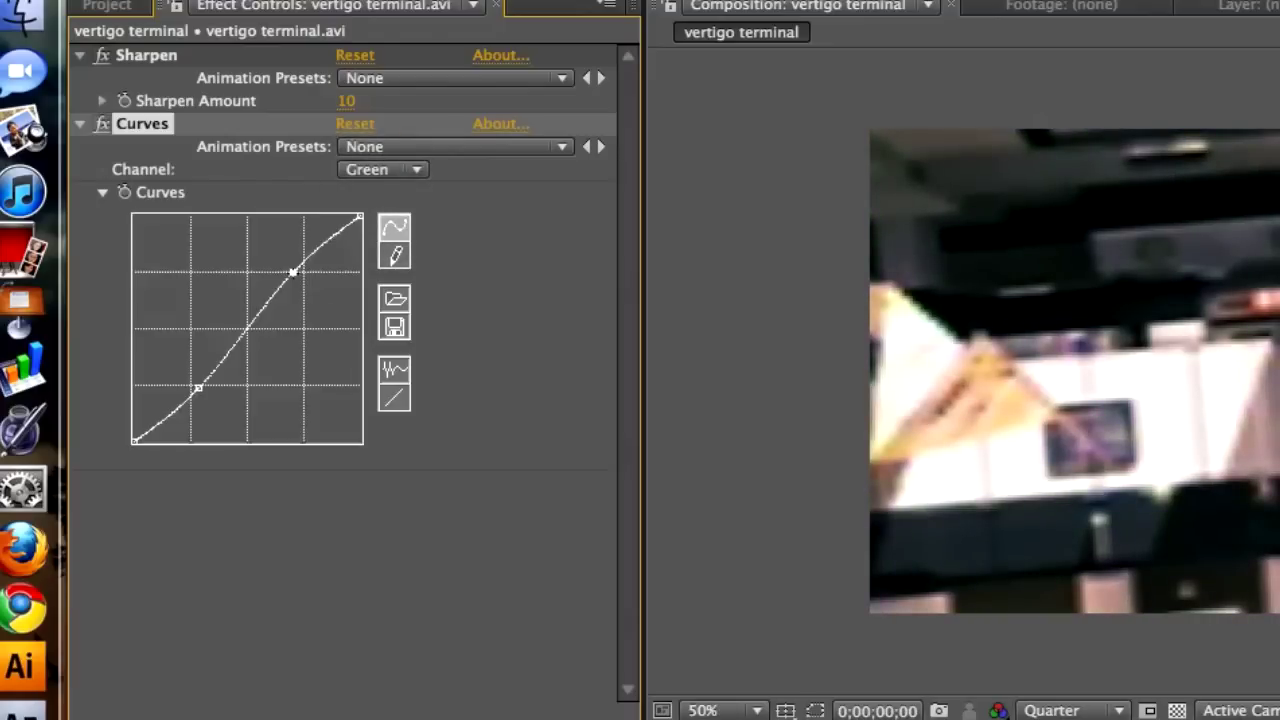
Step: Bend the Blue channel curve into an inverted S by raising its shadows and lowering its highlights
left_click(372, 170)
left_click(375, 189)
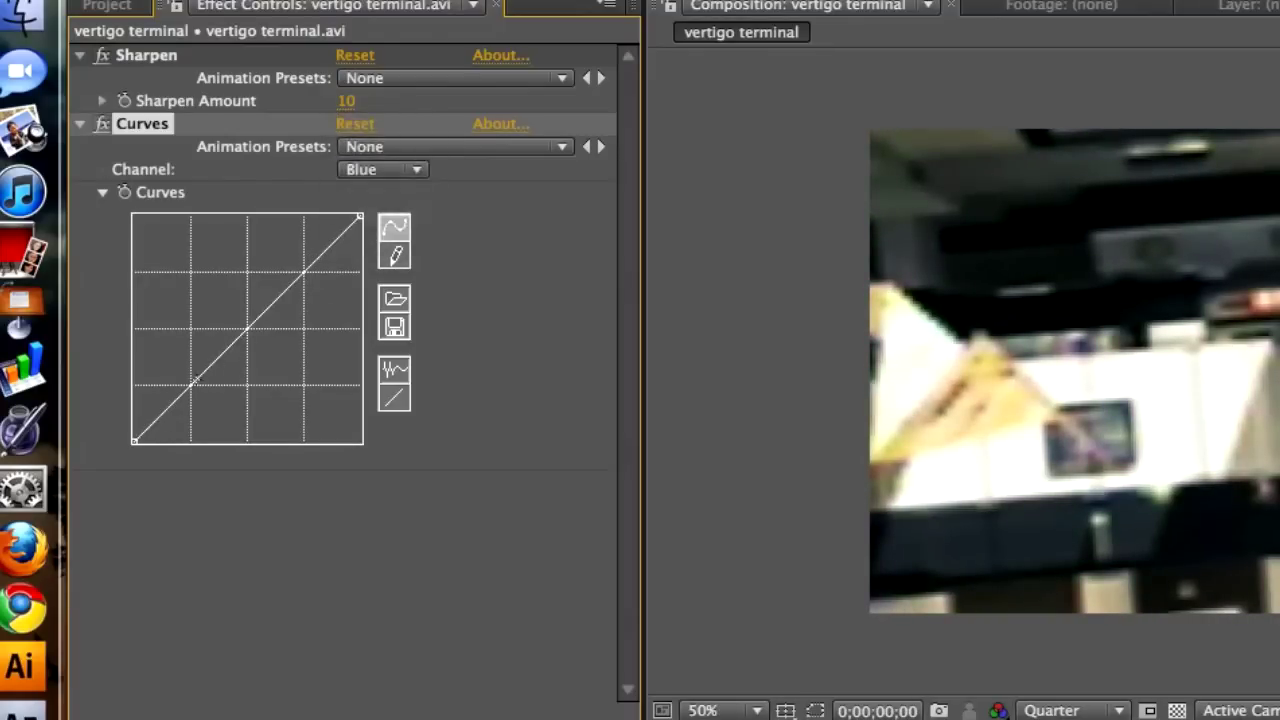
left_click(191, 381)
left_click(189, 374)
left_click(306, 269)
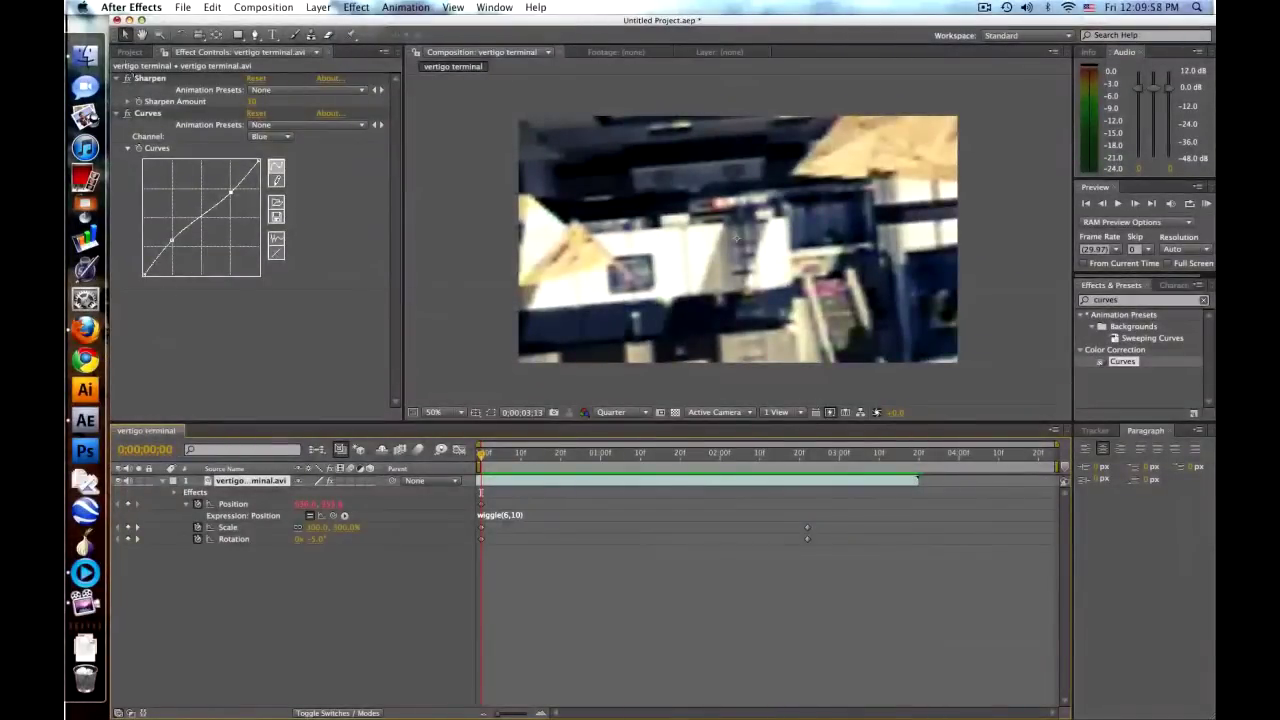
Step: Create a new composition from the vertigo terminal composition in the project so that it is nested as a layer
left_click(129, 52)
left_click(160, 173)
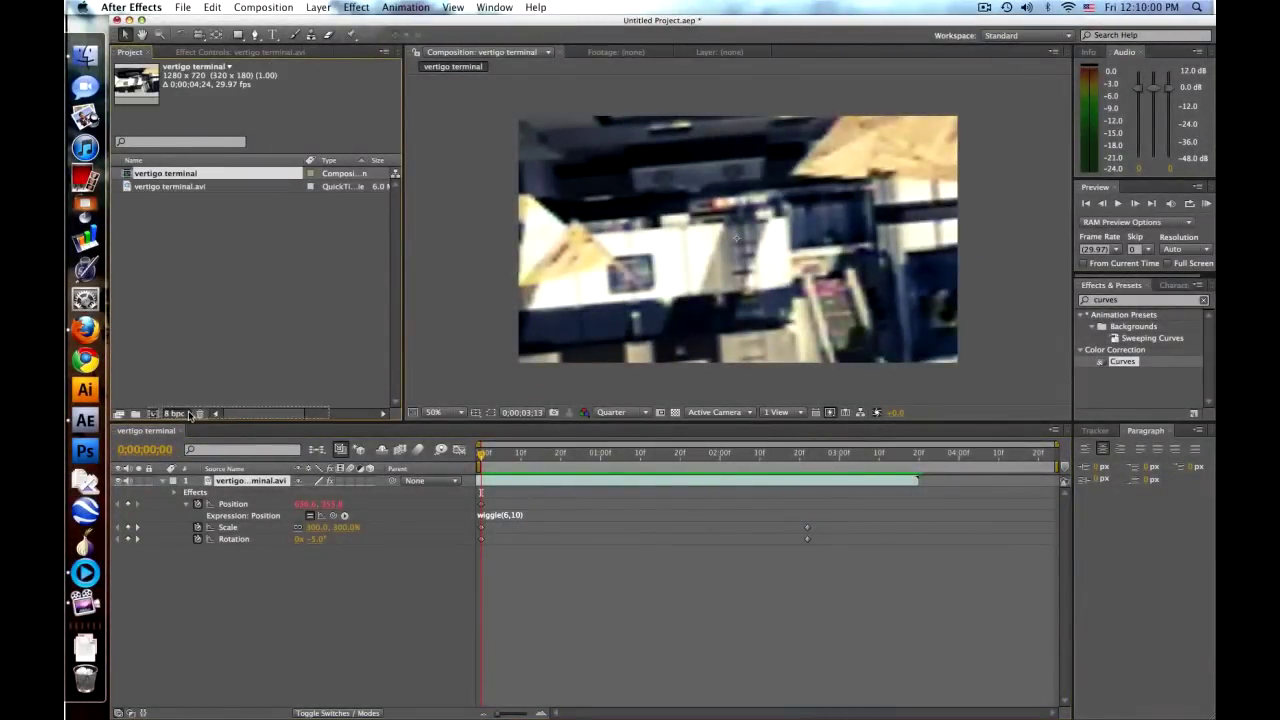
left_click_drag(152, 418, 153, 415)
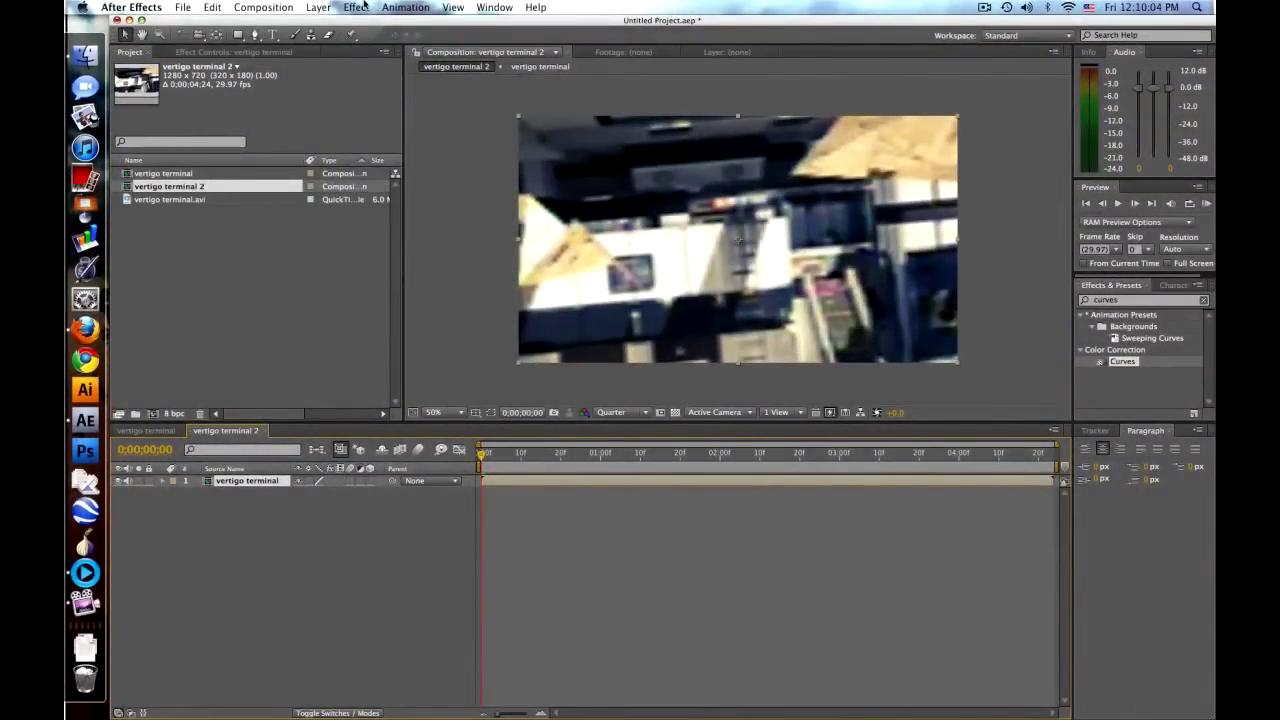
Step: Enable time remapping on the nested vertigo terminal layer
left_click(362, 6)
mouse_move(318, 7)
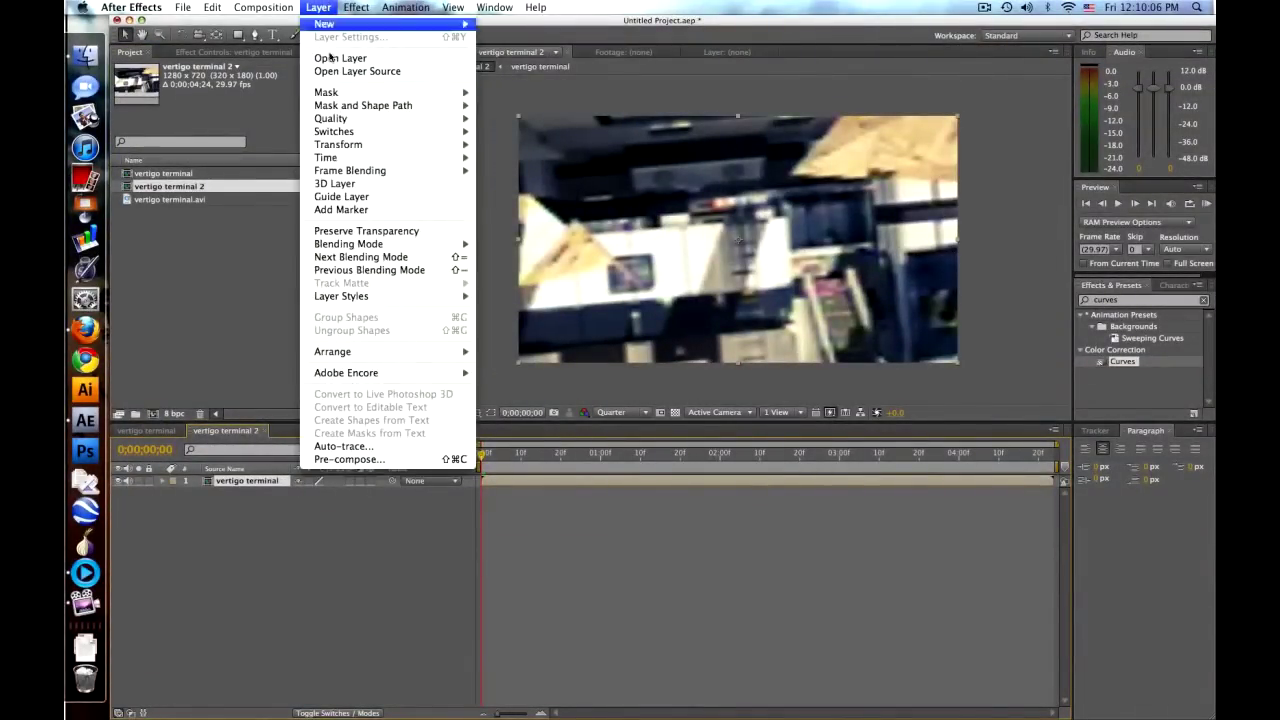
mouse_move(420, 157)
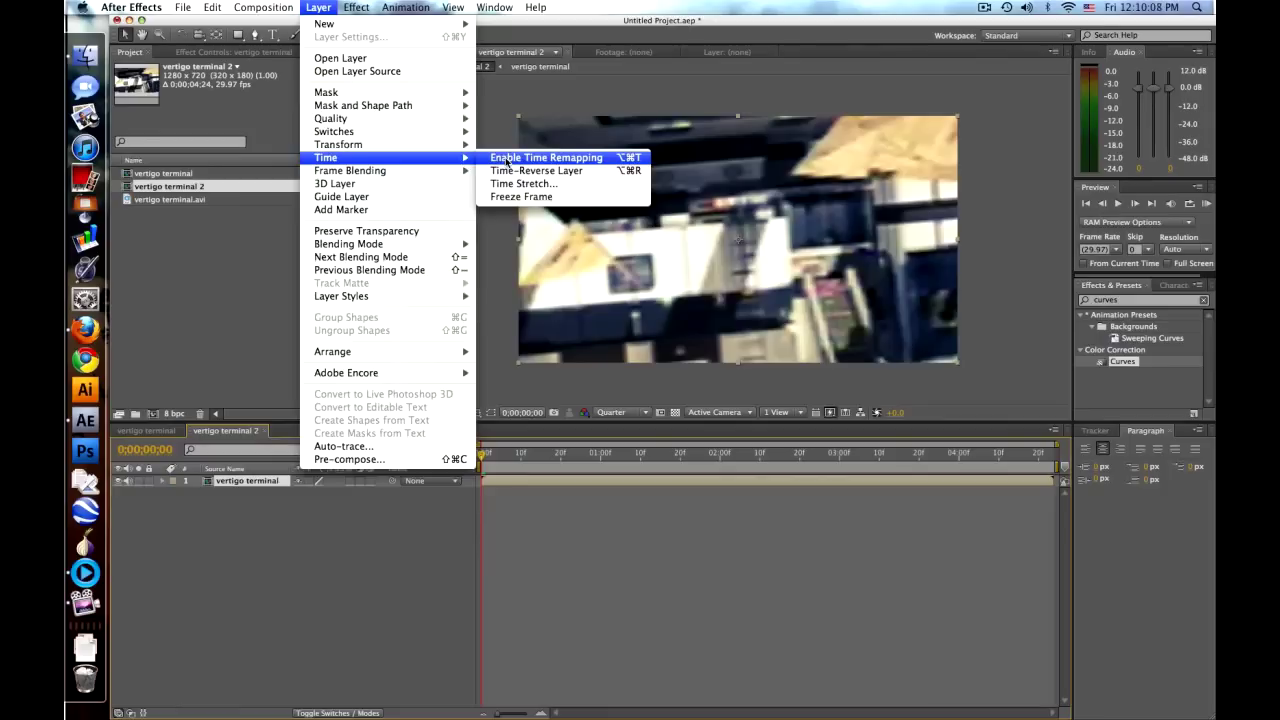
left_click(507, 157)
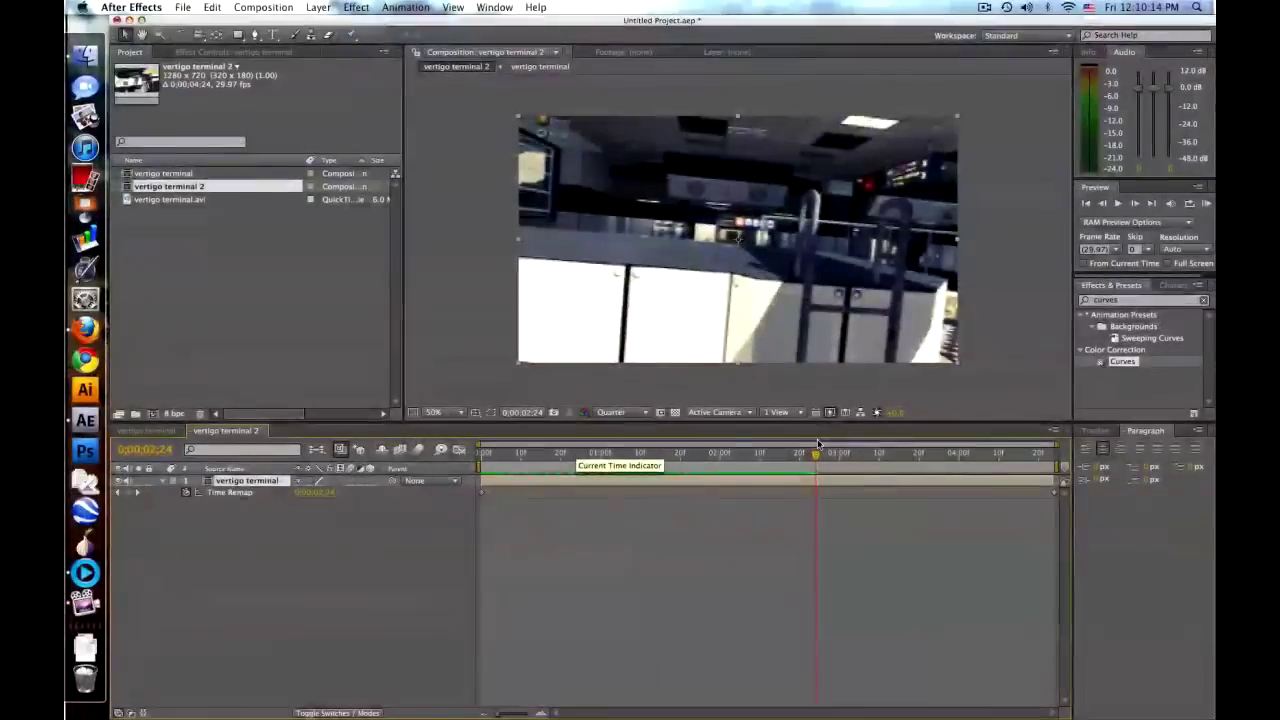
Step: Add a Time Remap keyframe at 0;00;02;24 shifted earlier to about 0;00;01;08, and RAM preview the retimed clip from the start
left_click(128, 493)
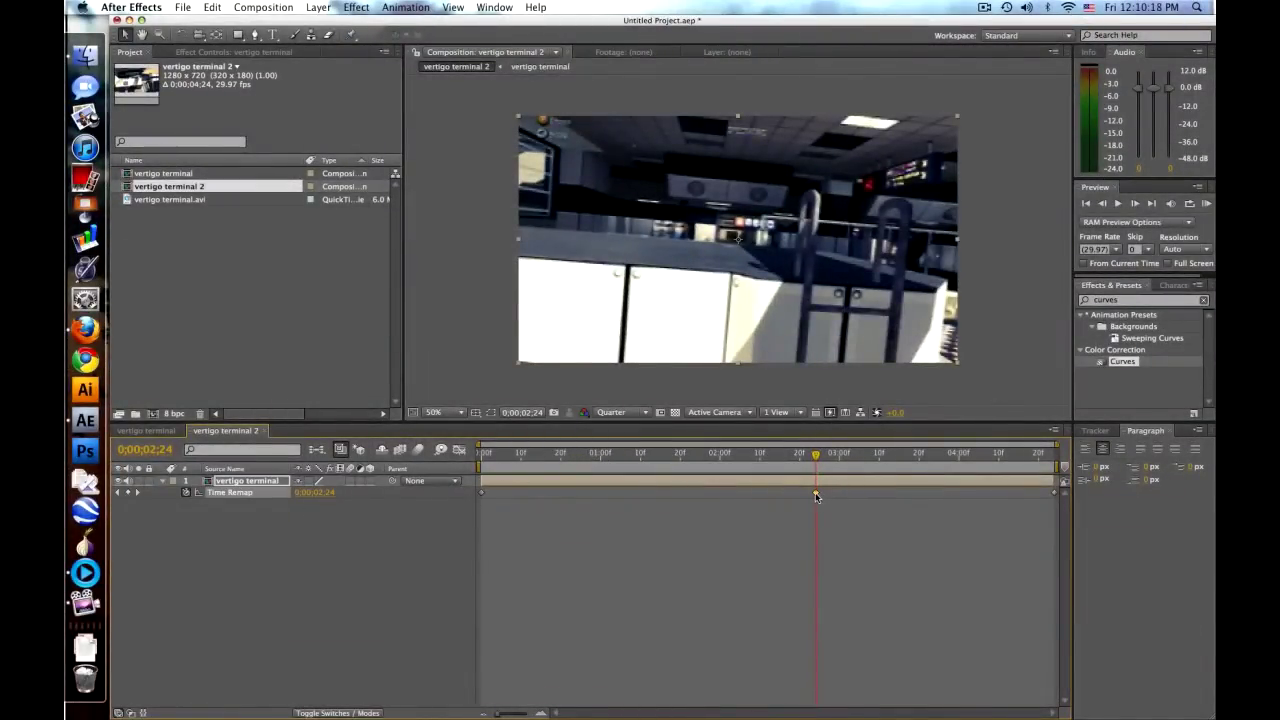
left_click_drag(815, 492, 724, 493)
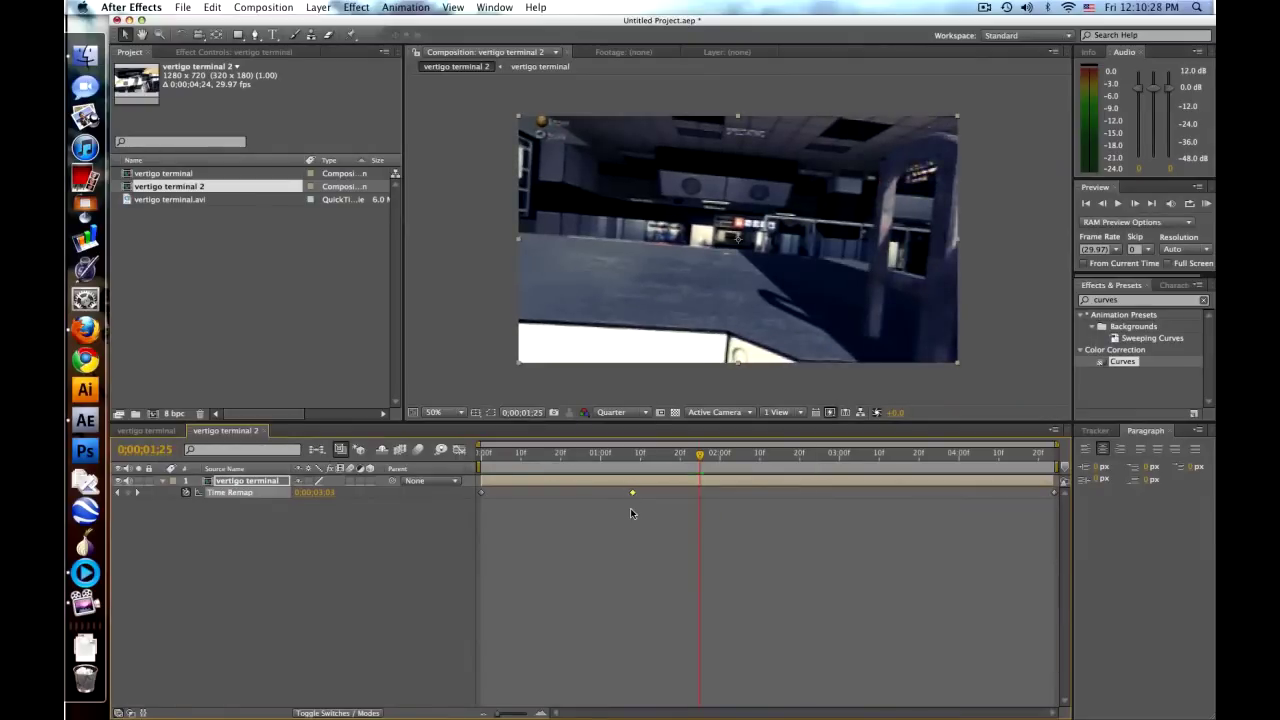
left_click(1087, 204)
left_click(1205, 204)
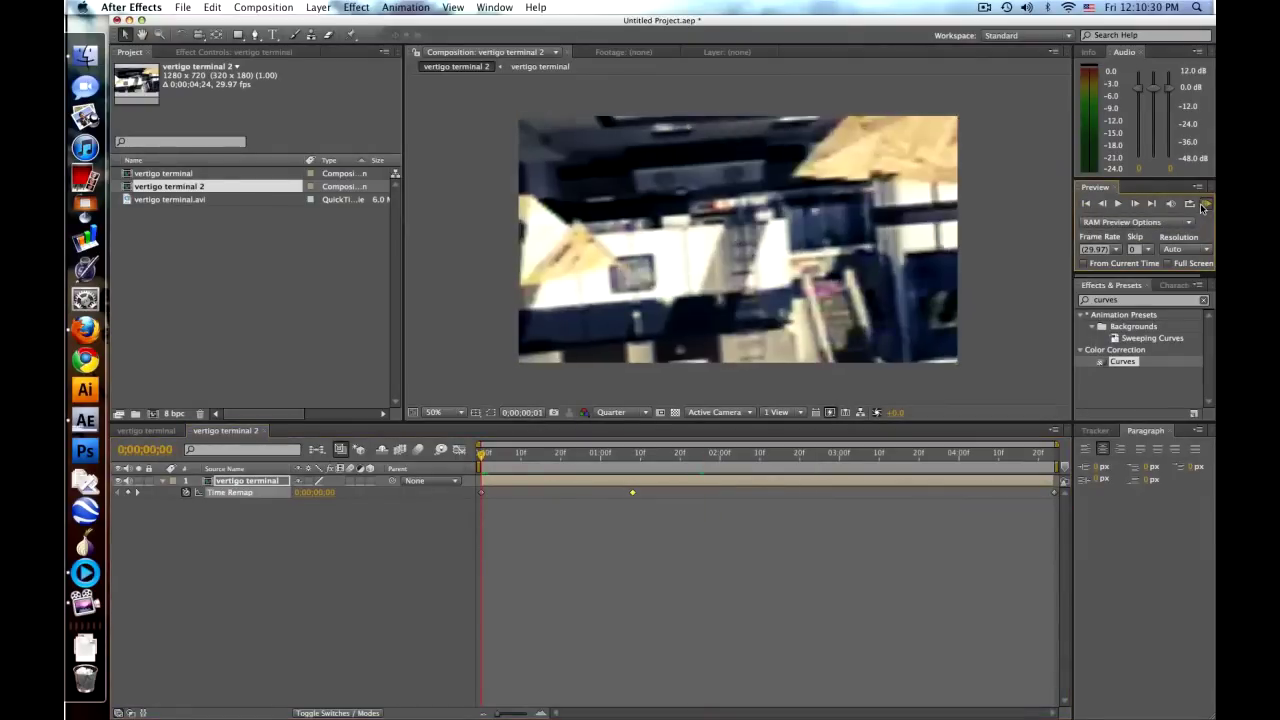